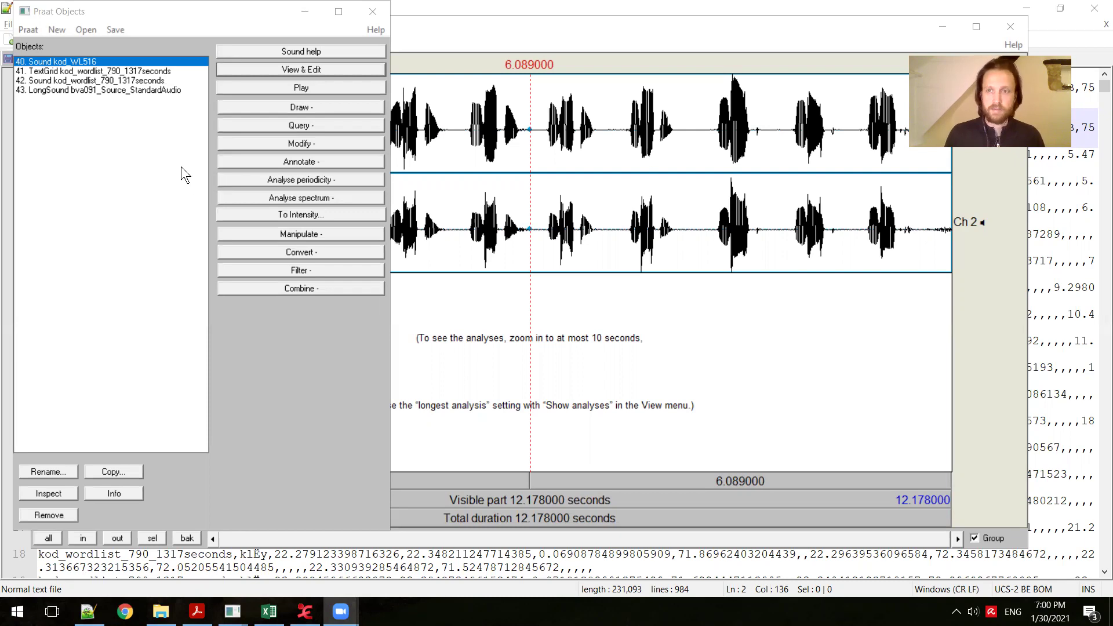
Step: Browse up to the Kodi_recordings folder in Read from file, then cancel without loading anything
click(85, 30)
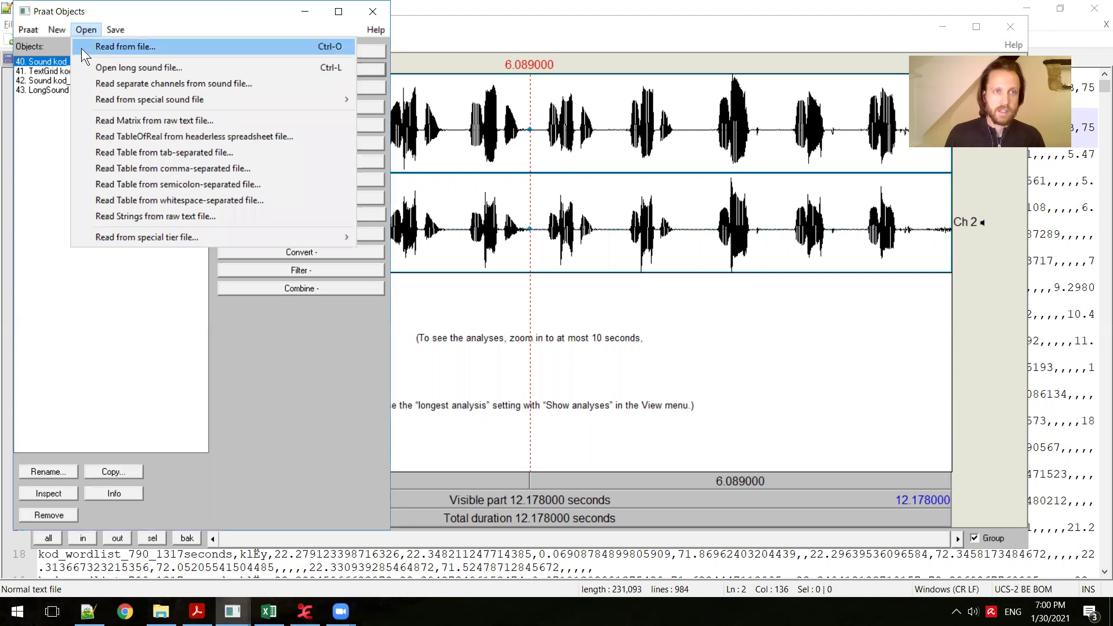
click(120, 50)
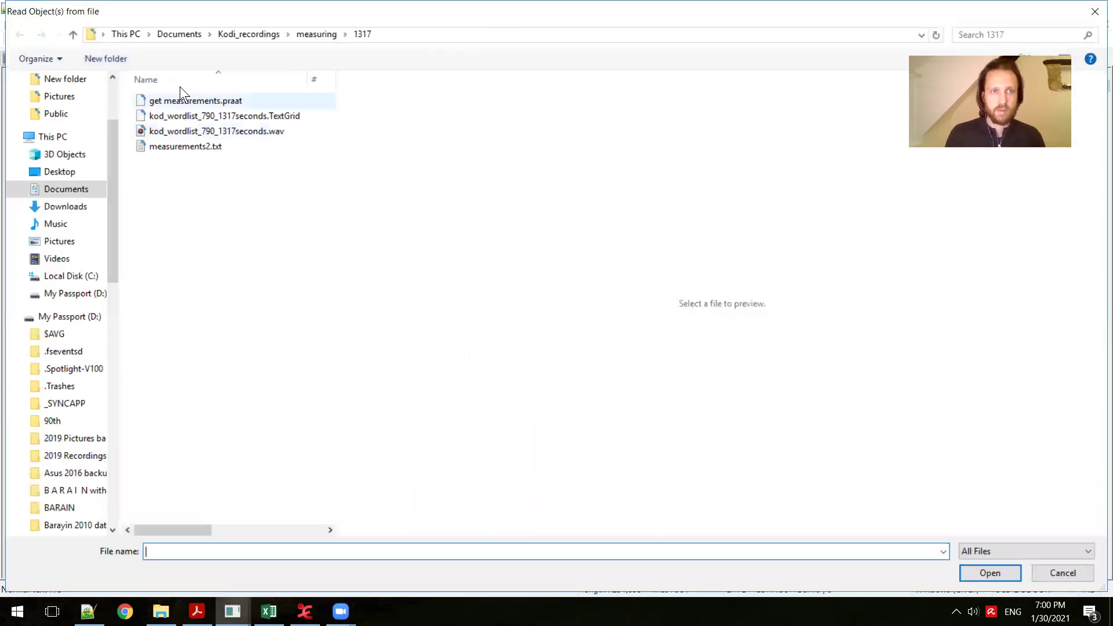
click(323, 35)
click(266, 34)
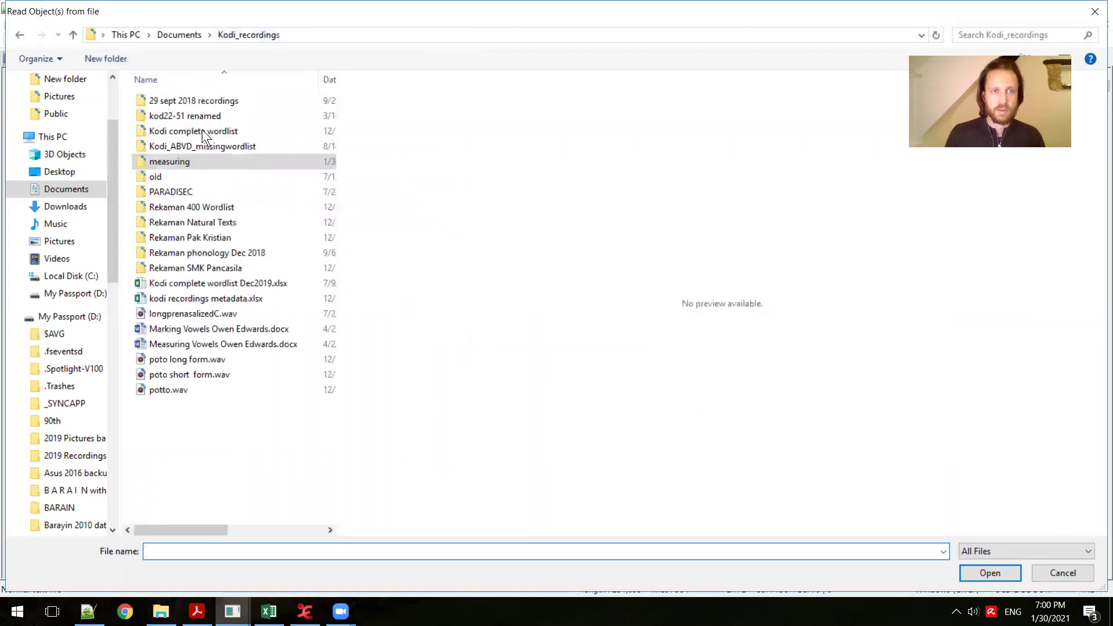
click(1095, 11)
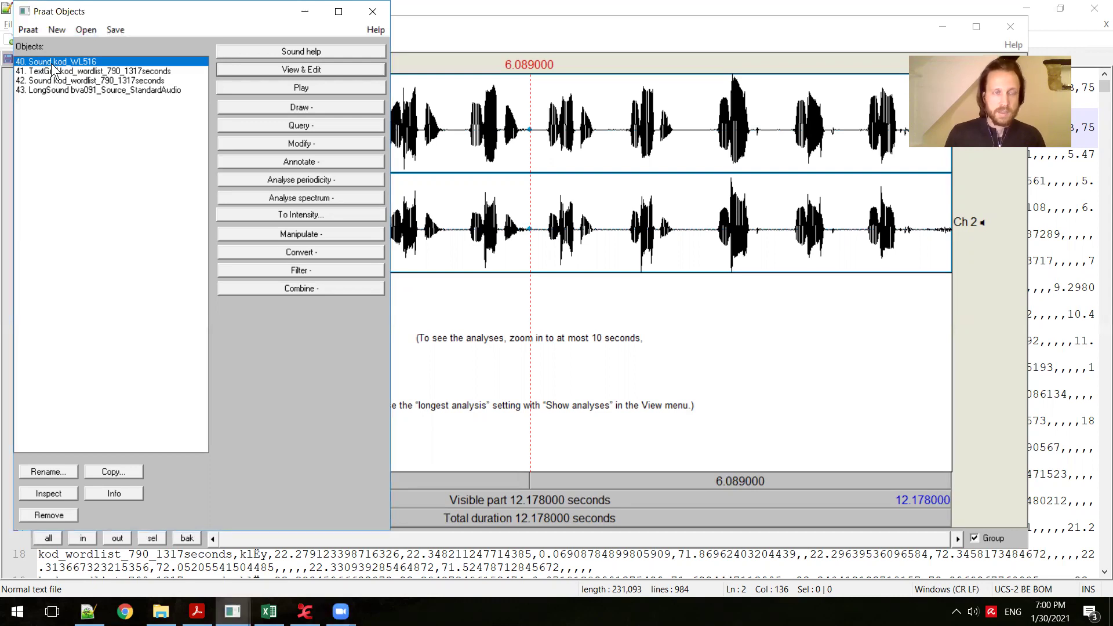
click(267, 69)
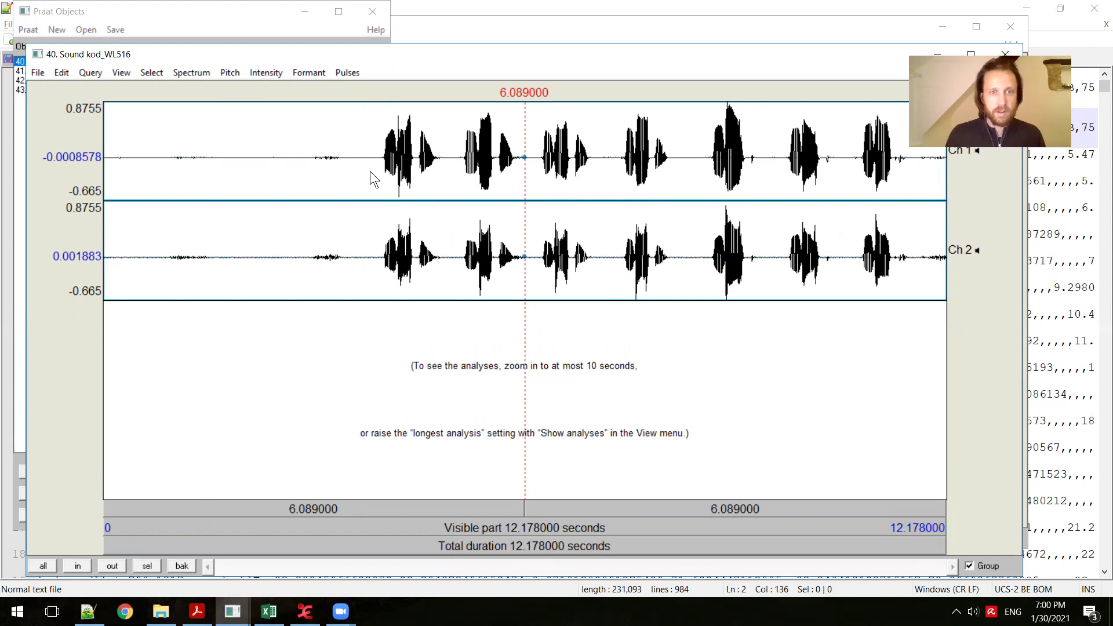
click(116, 75)
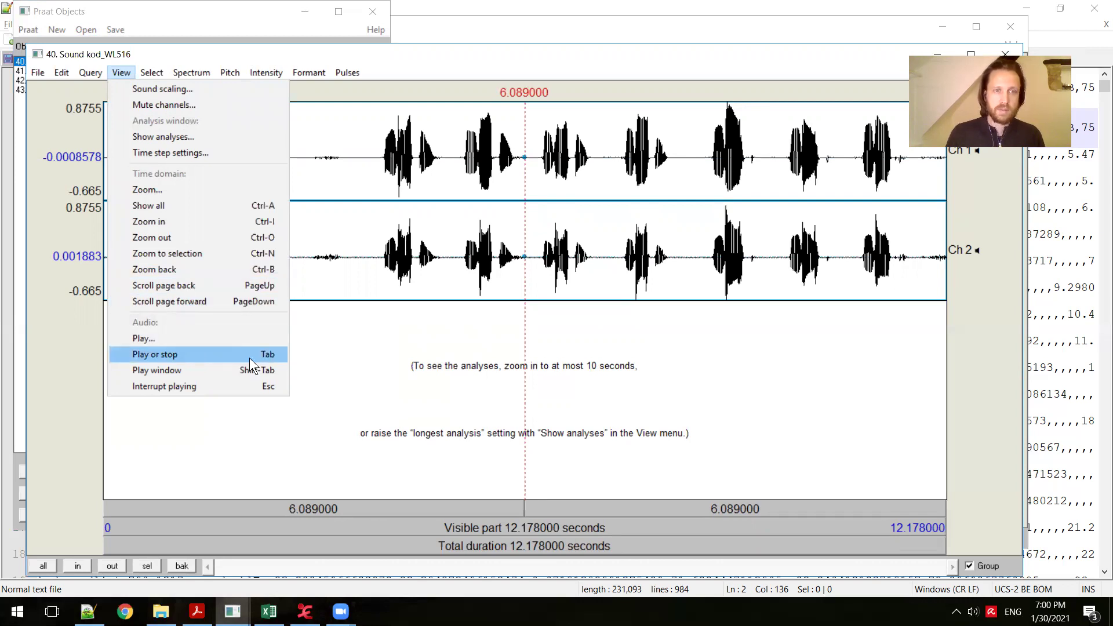
click(493, 66)
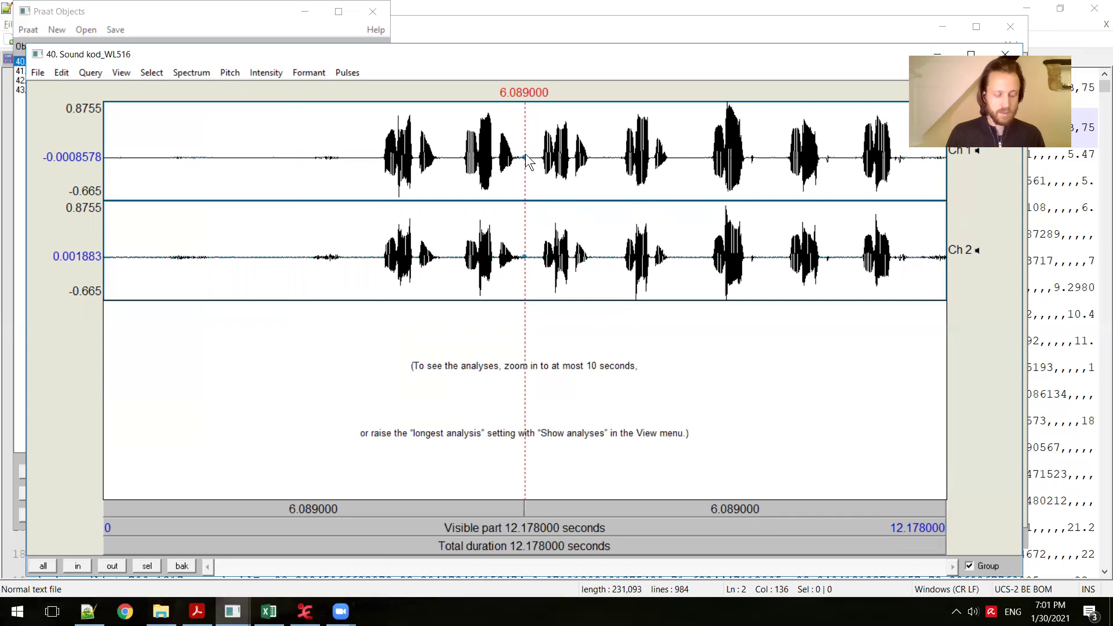
key(Tab)
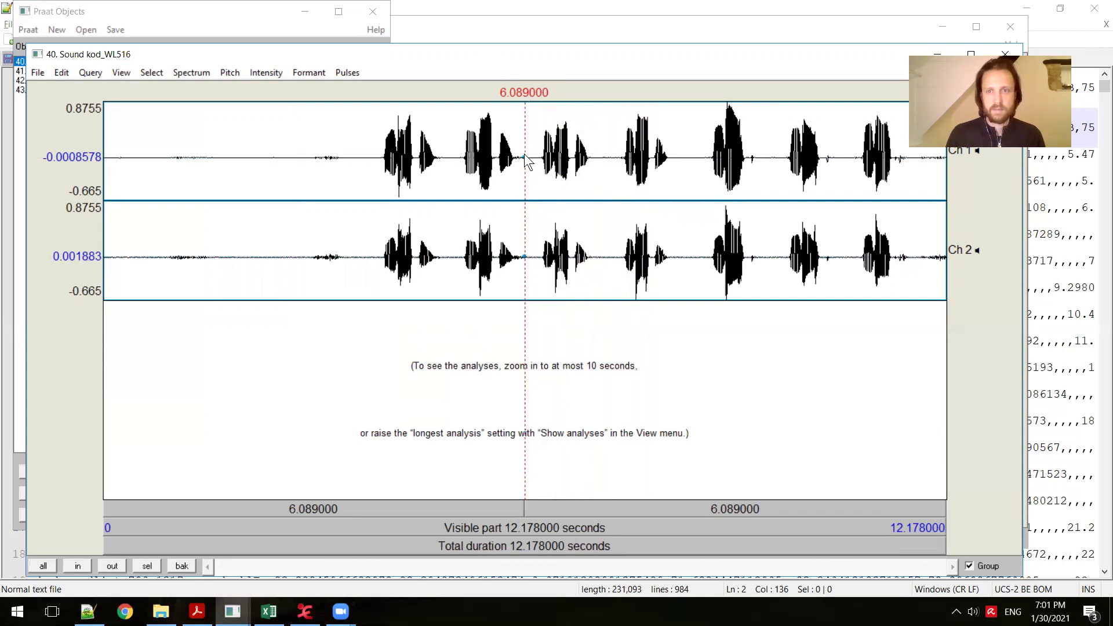
key(Escape)
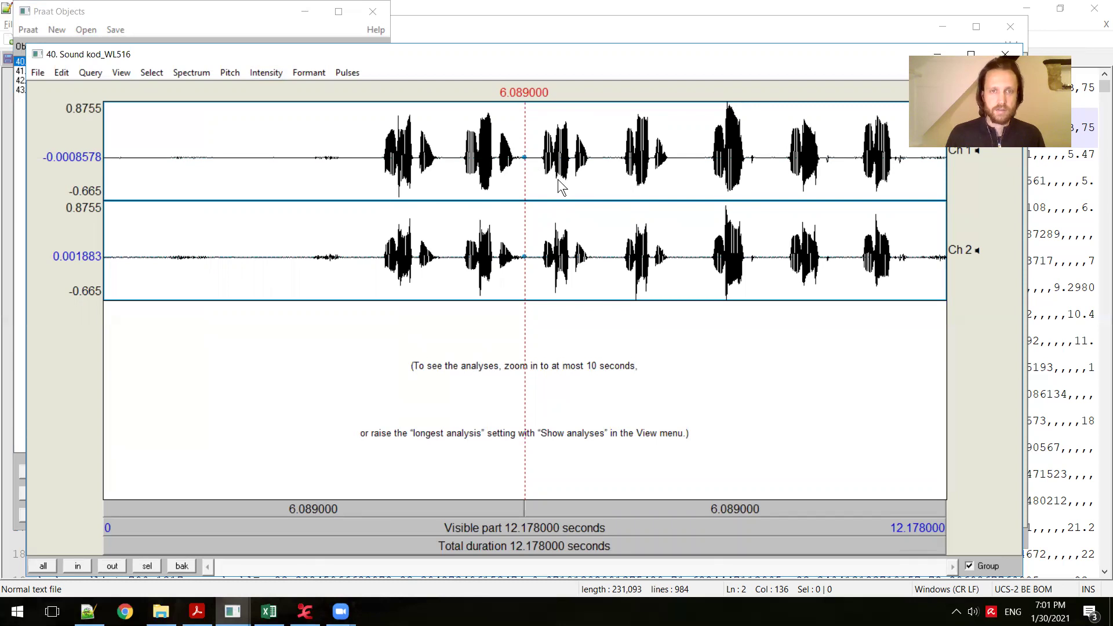
click(356, 158)
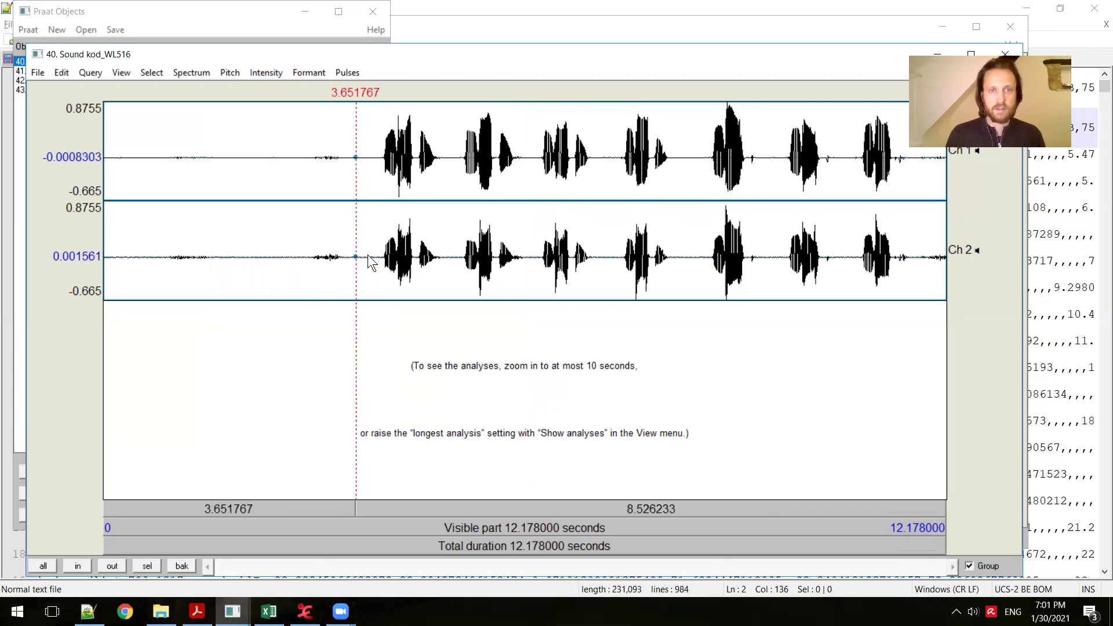
click(838, 152)
key(Tab)
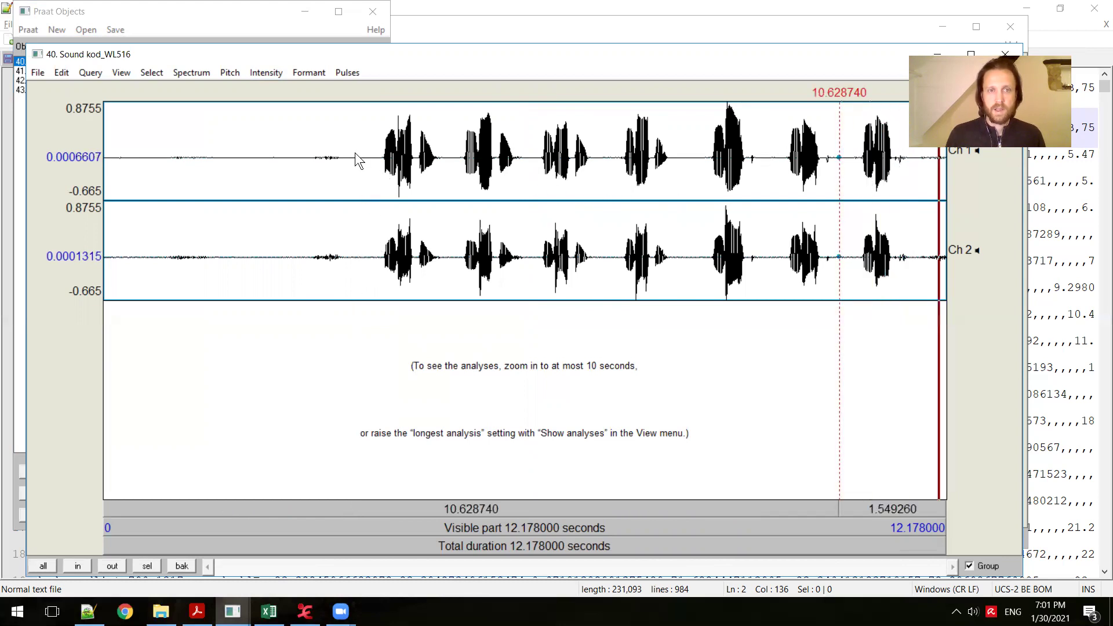
drag(364, 155, 447, 162)
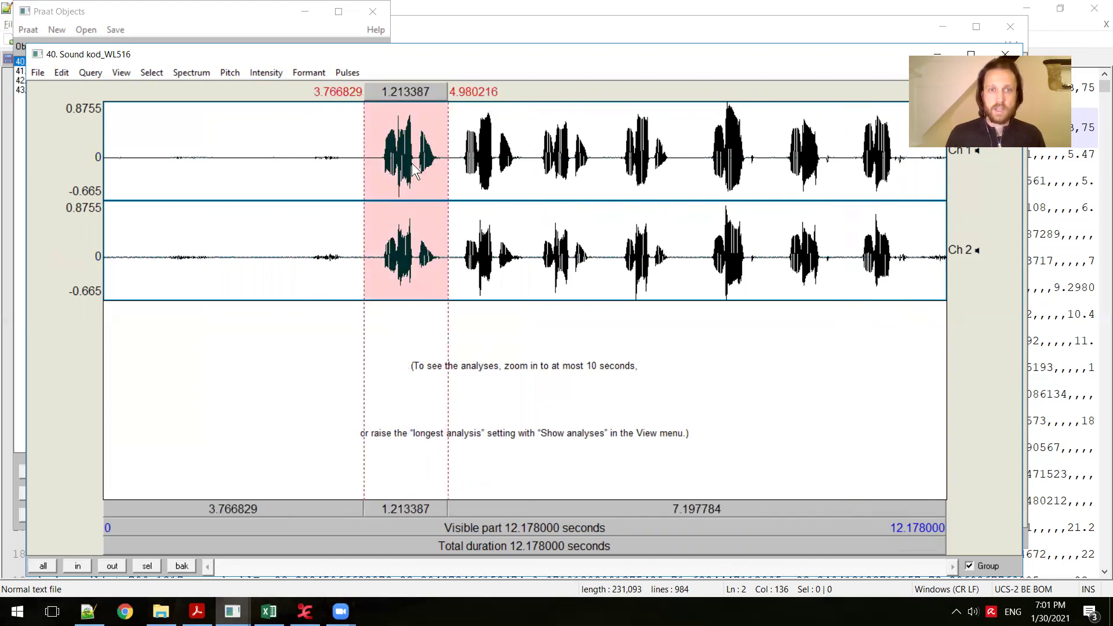
key(Tab)
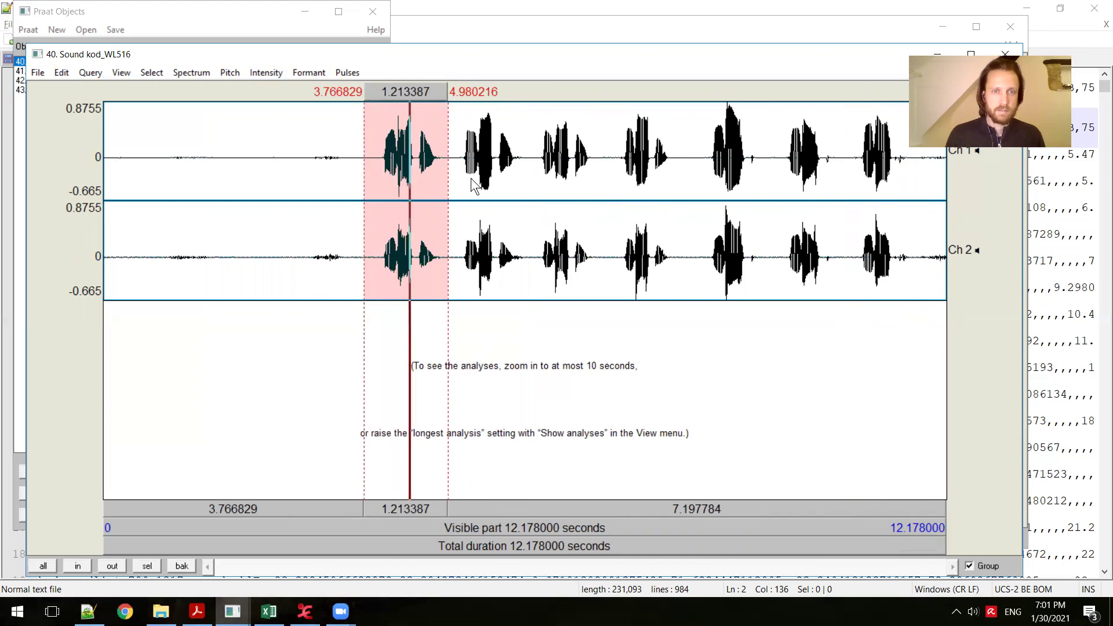
click(462, 180)
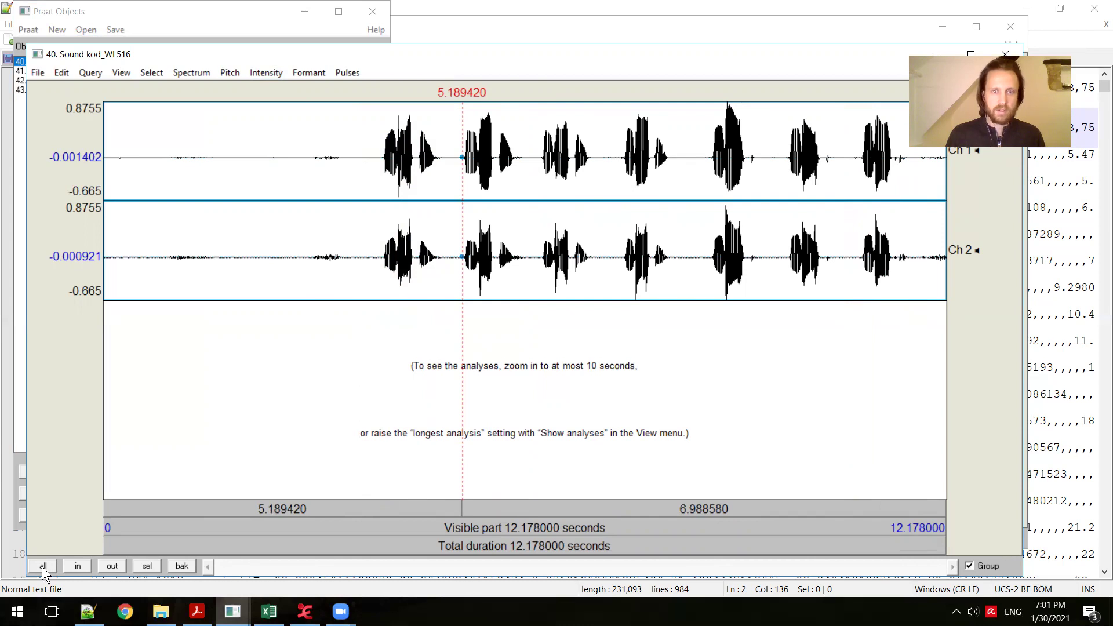
Step: Zoom to the first word, about 3.955–4.949 s, and play it
click(73, 566)
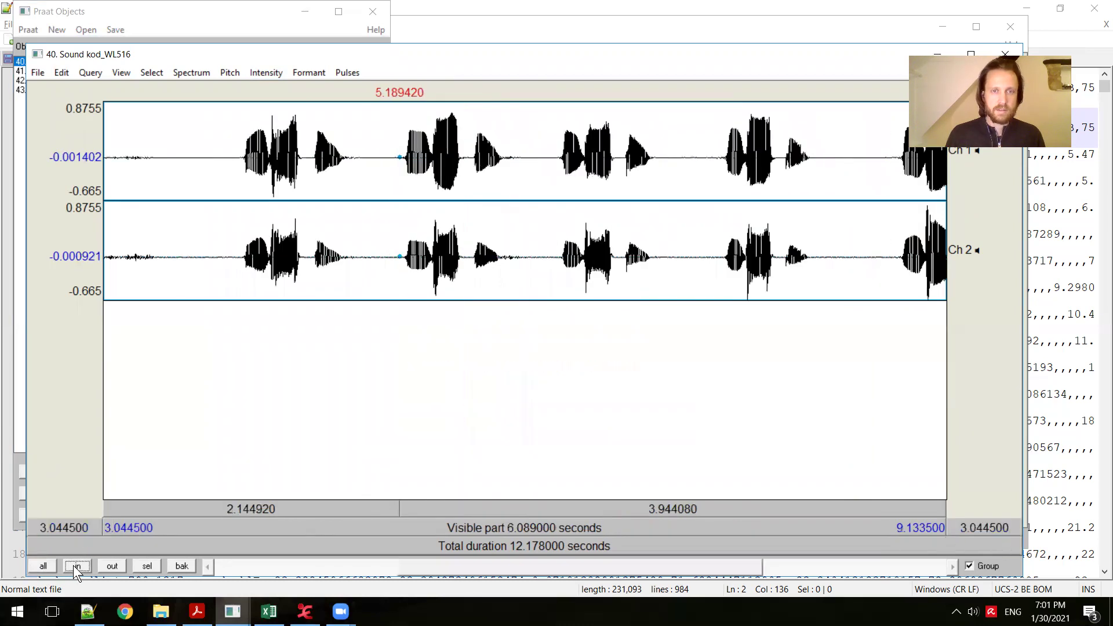
click(113, 565)
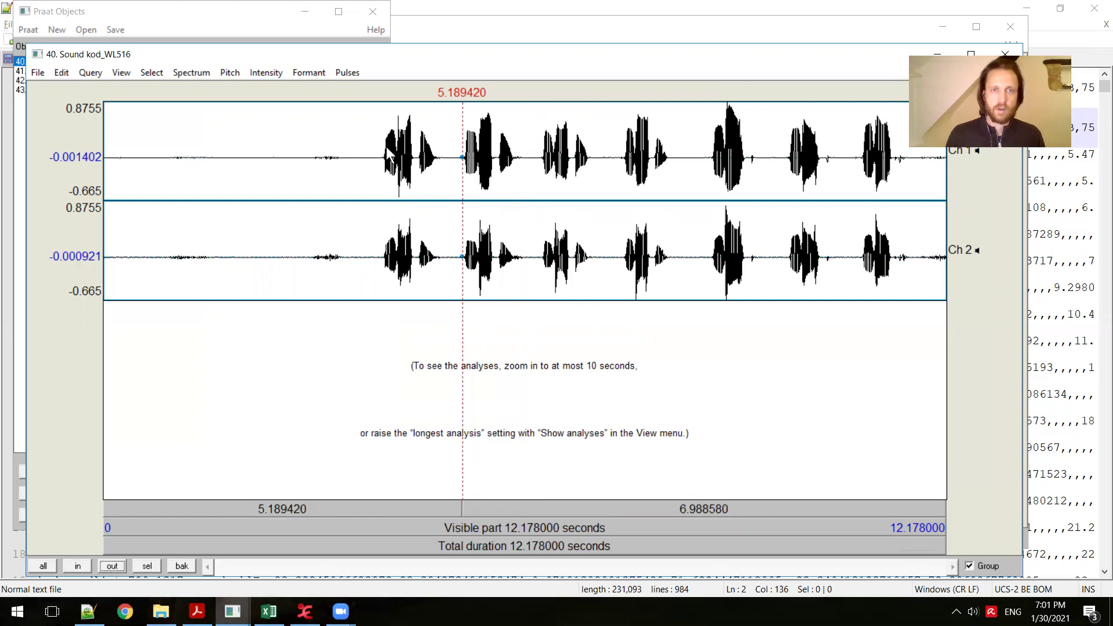
drag(378, 164, 445, 165)
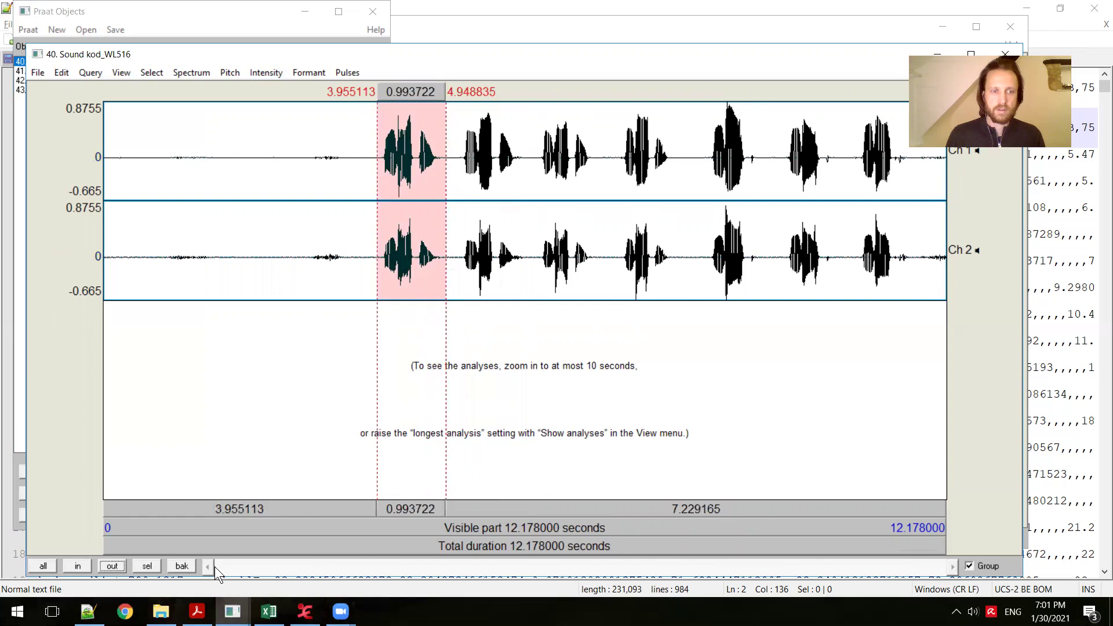
click(146, 566)
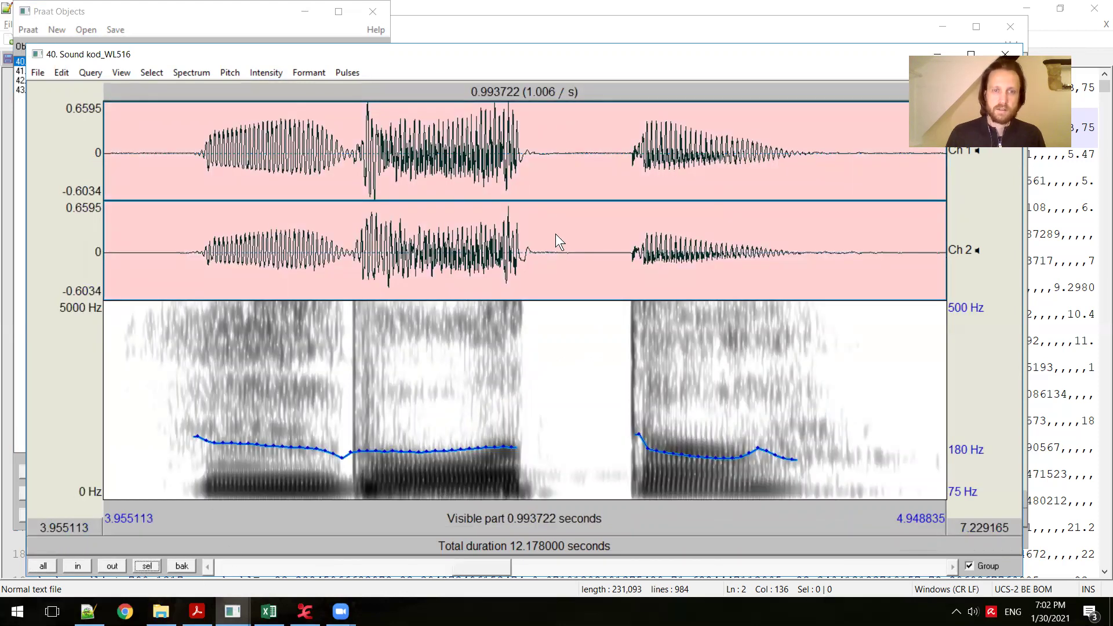
key(Tab)
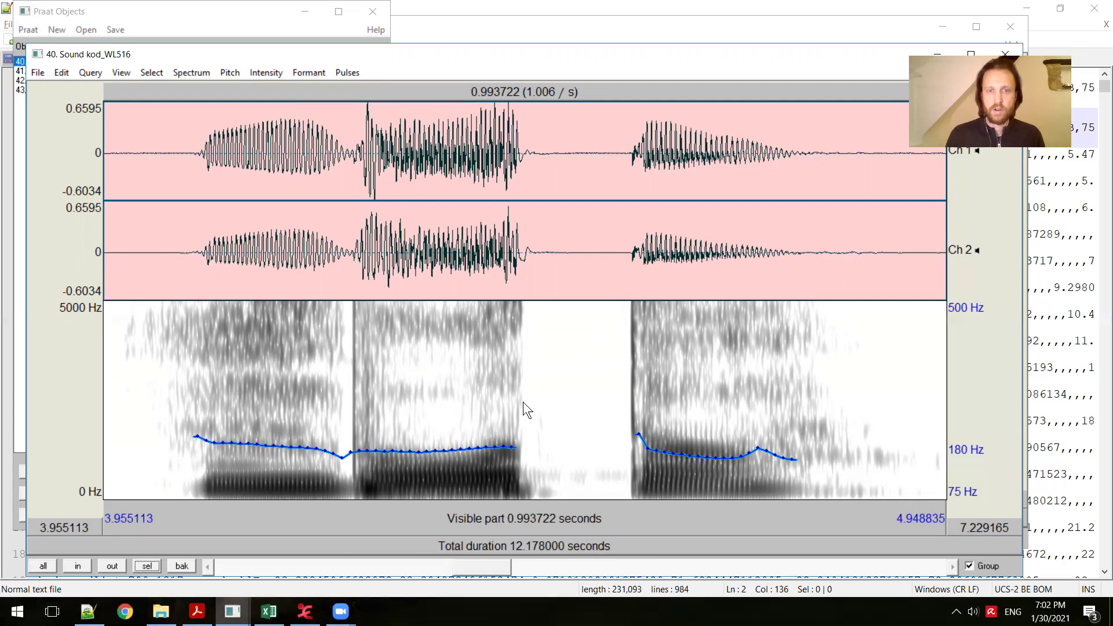
click(447, 394)
key(Tab)
drag(525, 398, 631, 398)
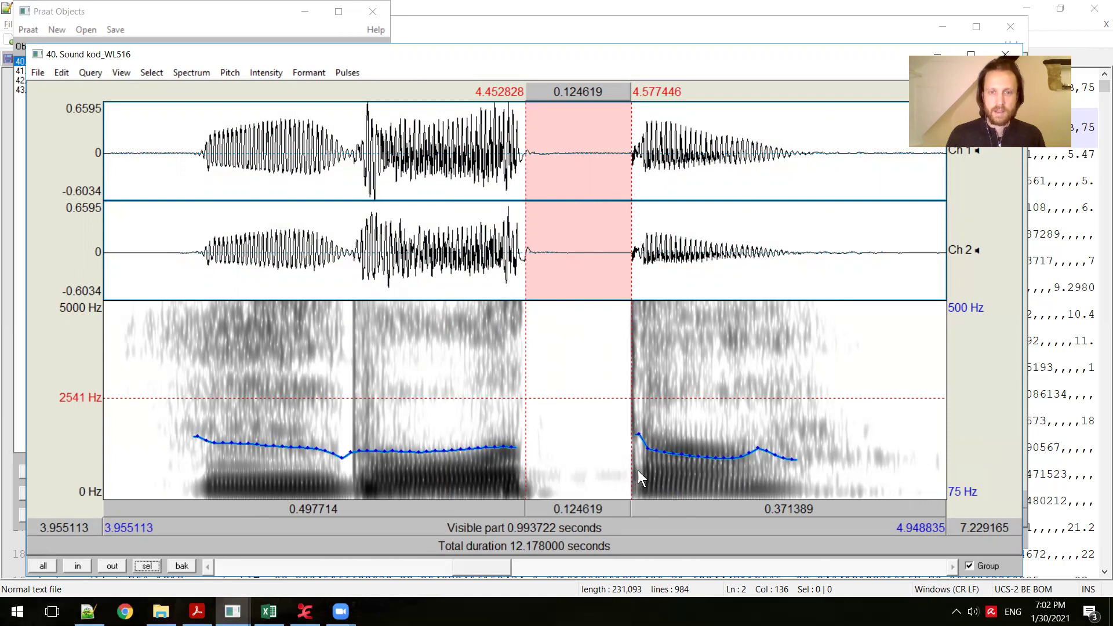
drag(135, 400, 352, 394)
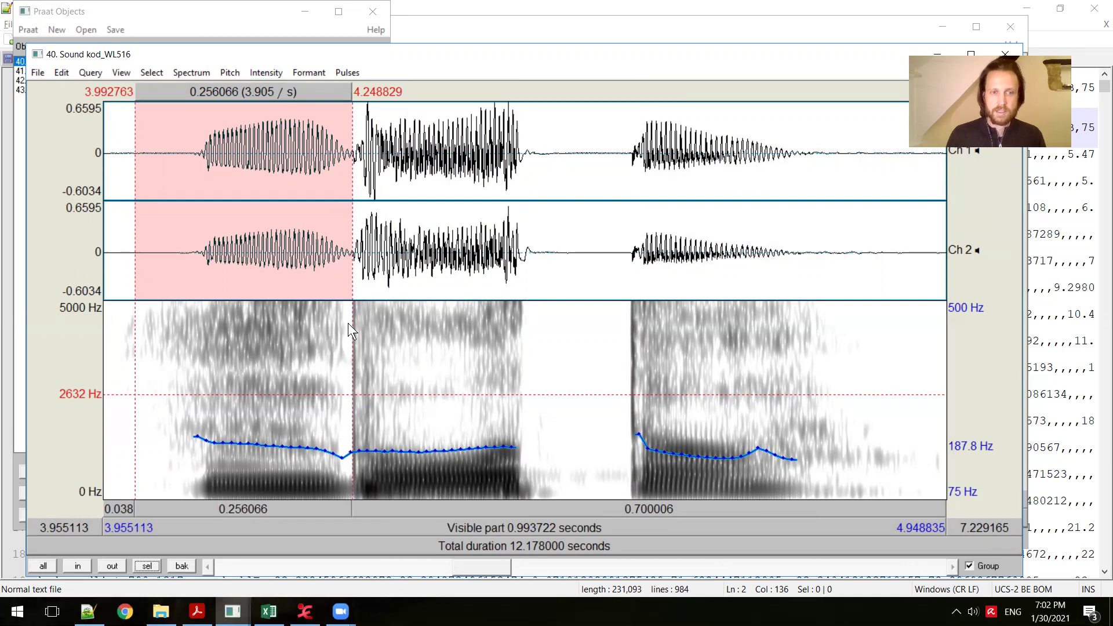
key(Tab)
key(Tab)
key(Tab)
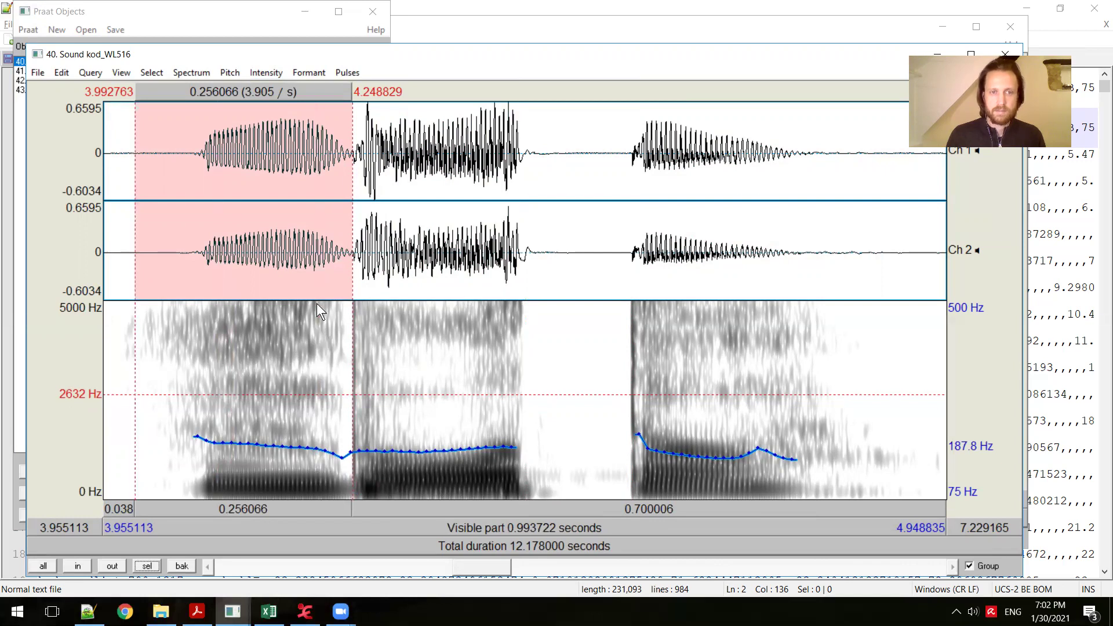
click(355, 288)
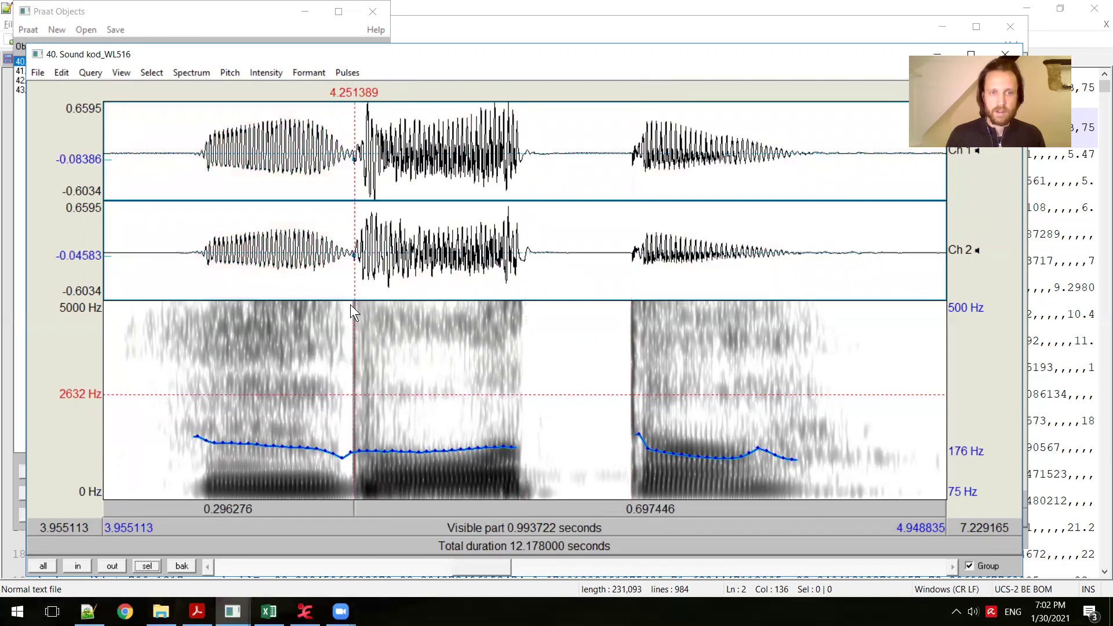
click(344, 311)
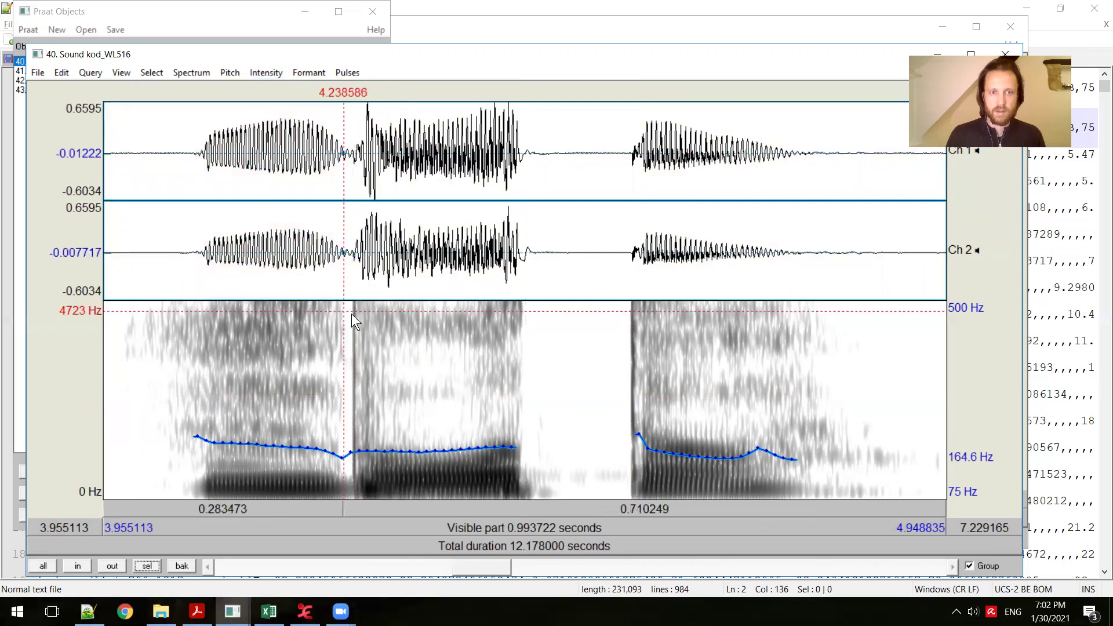
click(351, 314)
drag(349, 315, 856, 320)
key(Tab)
click(447, 375)
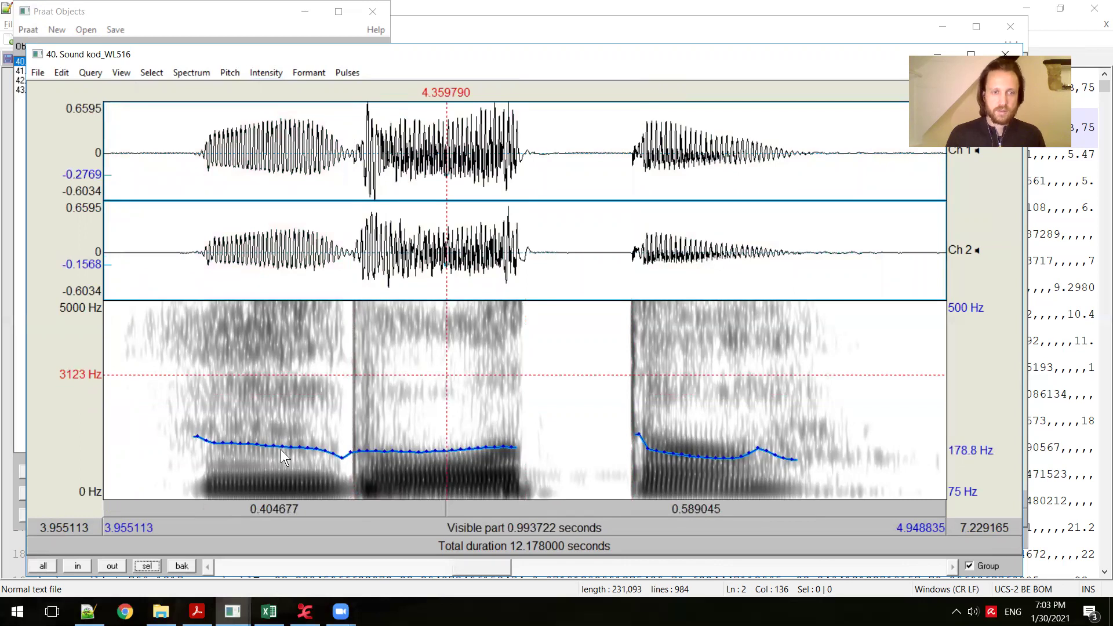
Step: Toggle the pitch contour off and back on
click(231, 77)
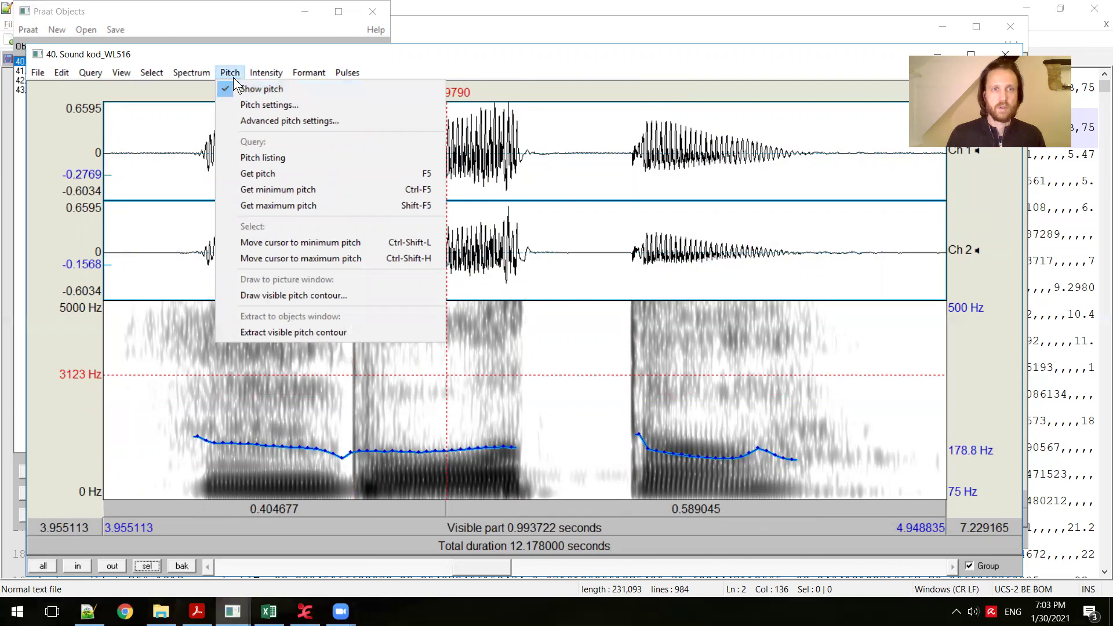
click(250, 90)
click(236, 77)
click(237, 89)
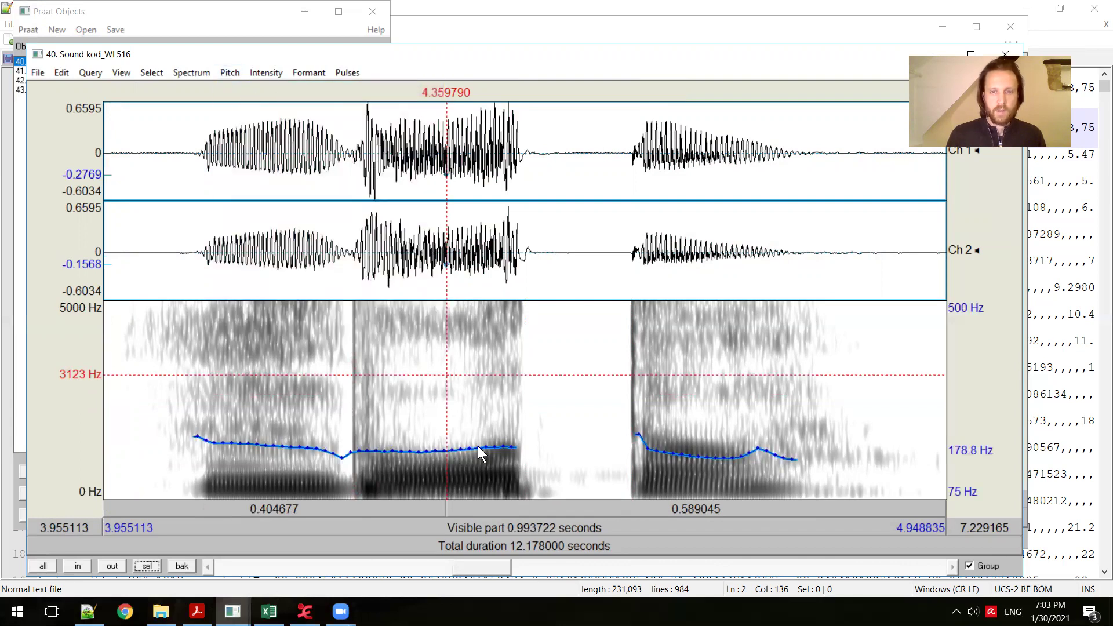
Step: Select the second vowel, 4.254–4.440 s, and get its mean pitch of about 180.02 Hz
click(400, 447)
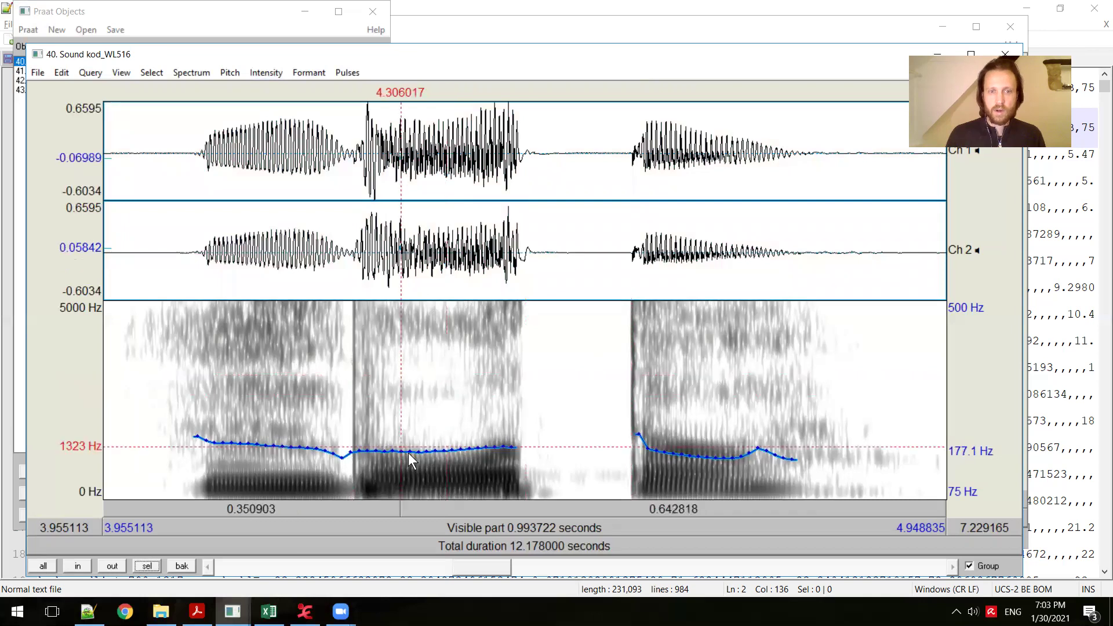
click(474, 444)
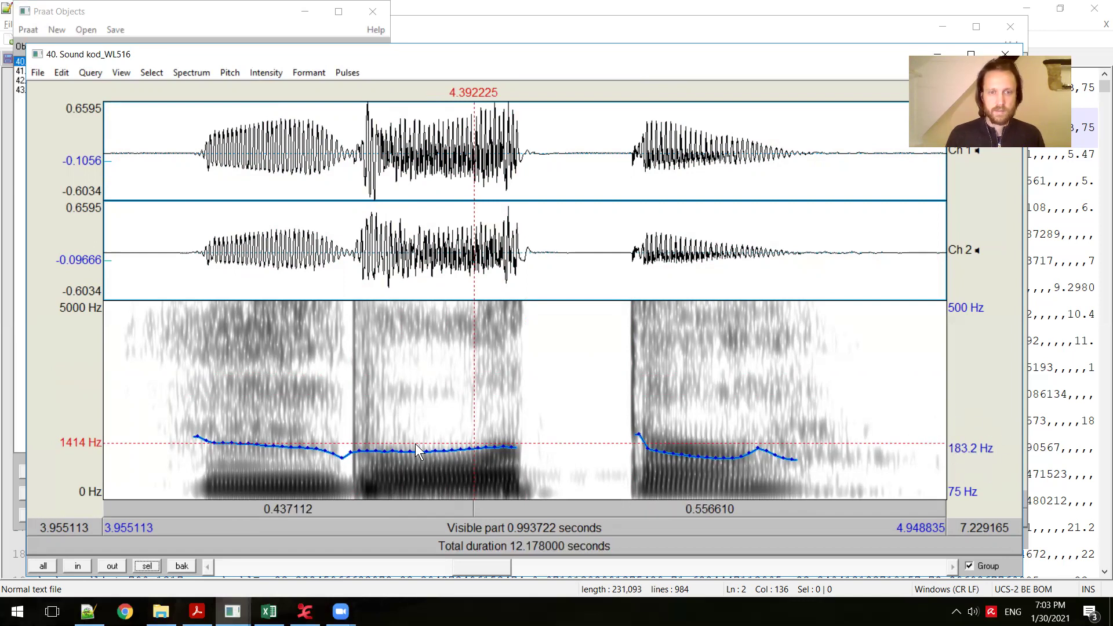
drag(385, 436, 500, 432)
click(470, 430)
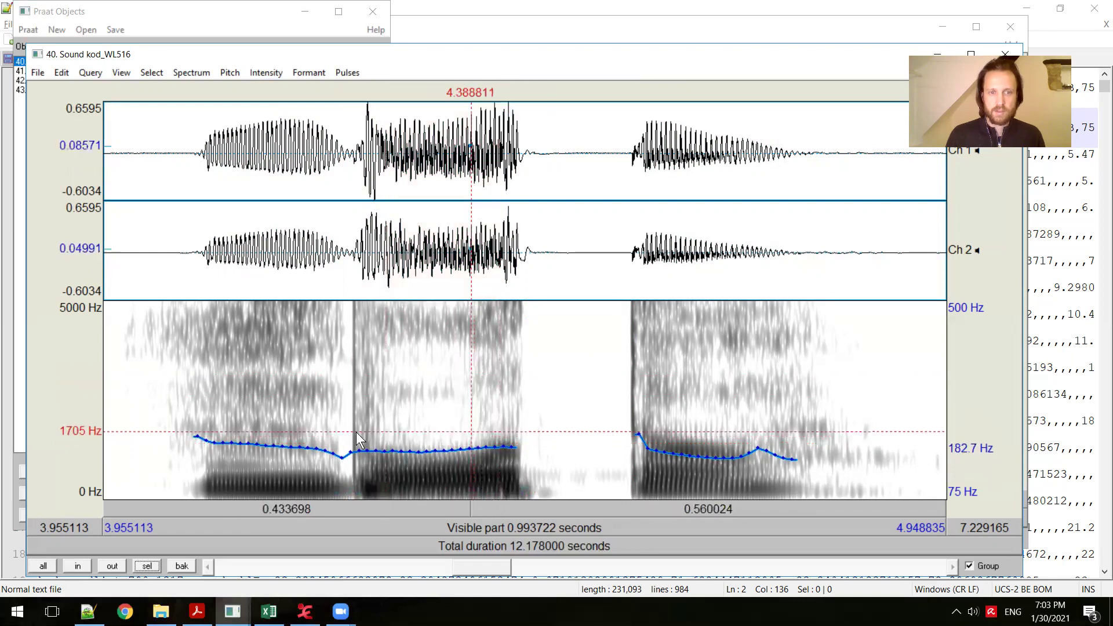
drag(379, 433, 515, 430)
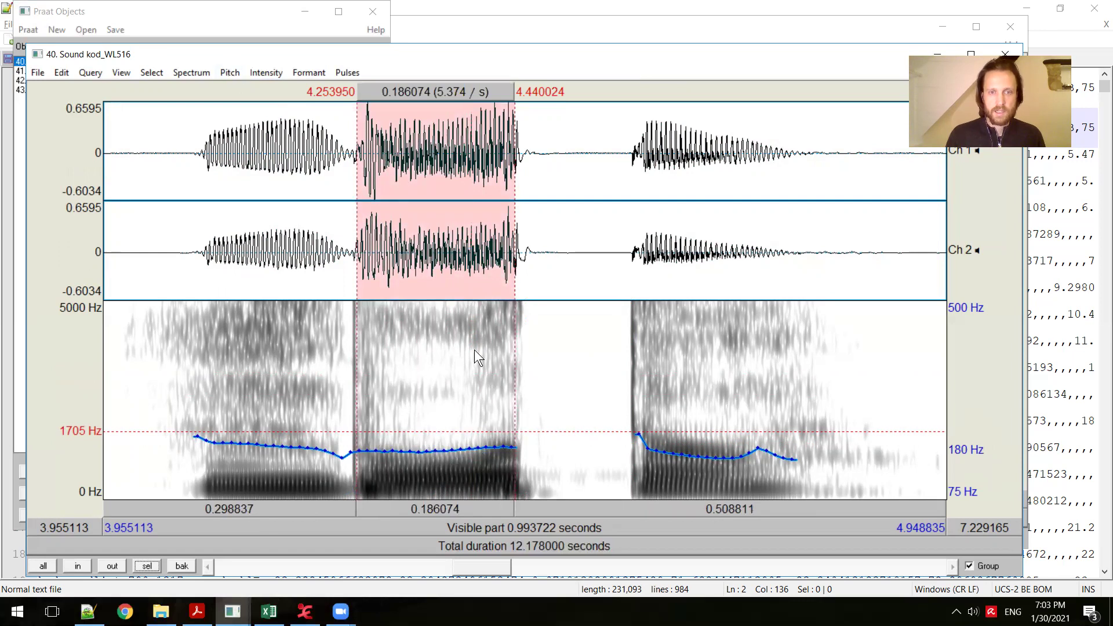
click(226, 72)
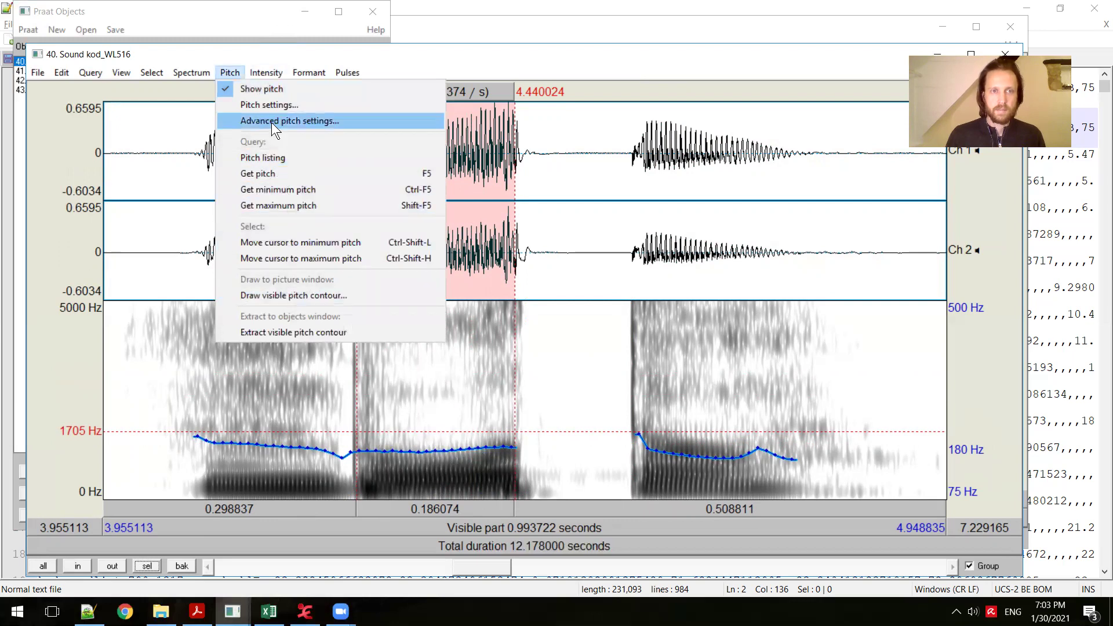
click(262, 173)
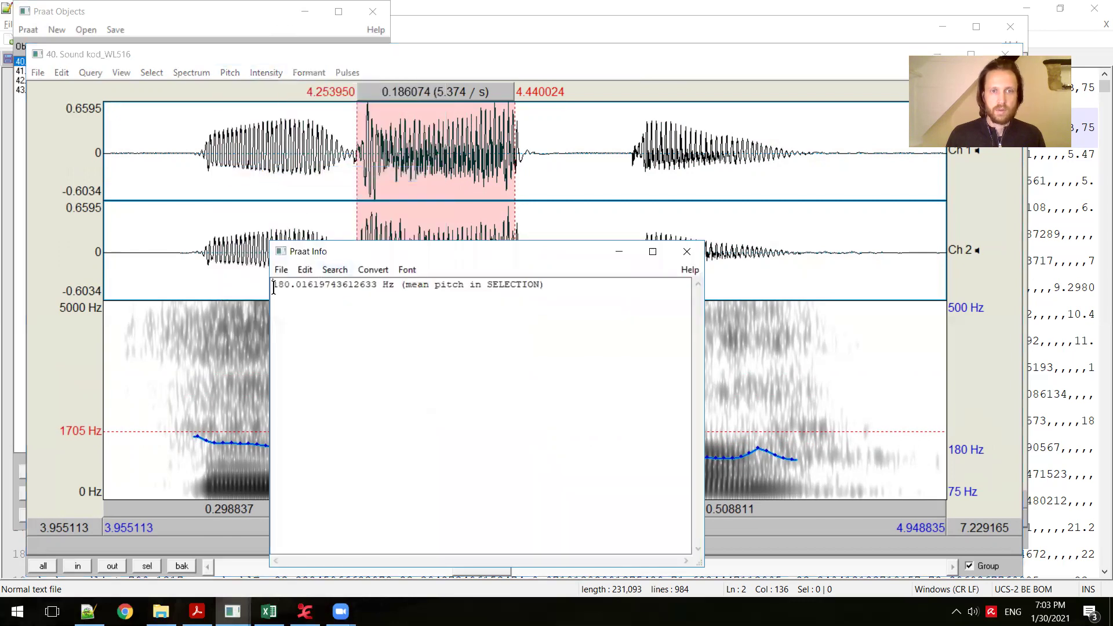
Step: Close the pitch report, overlay the intensity contour, and place the cursor at 4.163 s
click(688, 253)
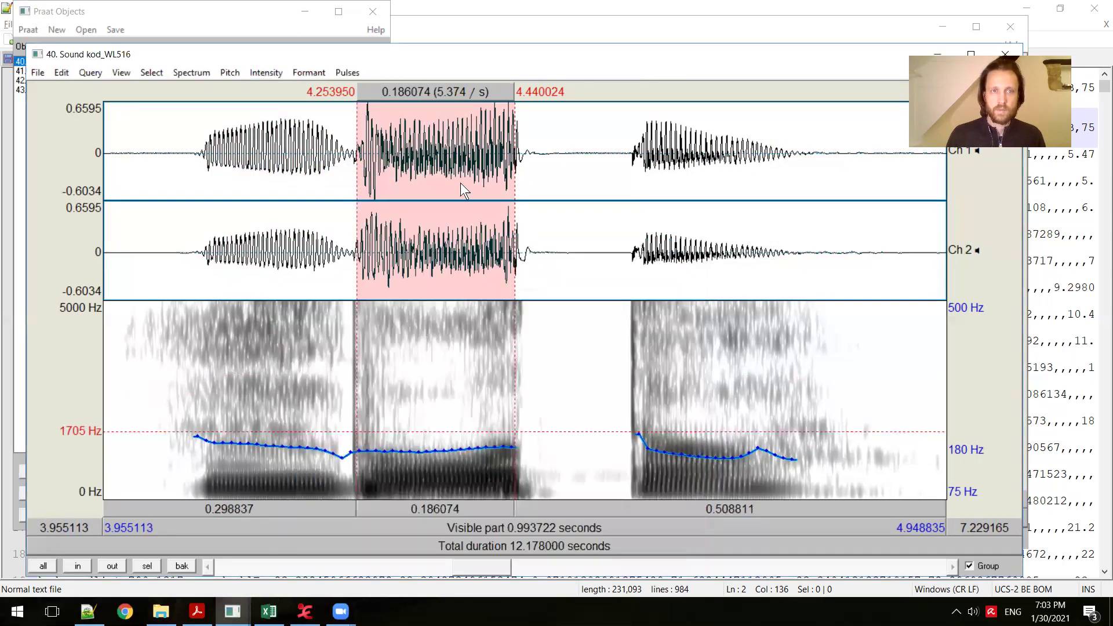
click(262, 73)
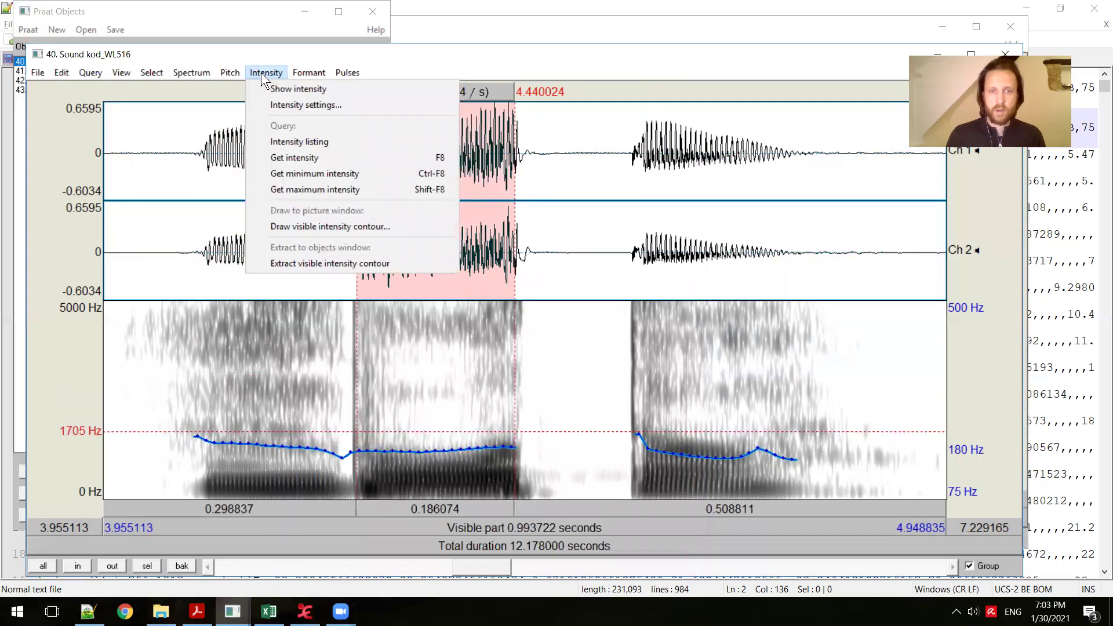
click(287, 89)
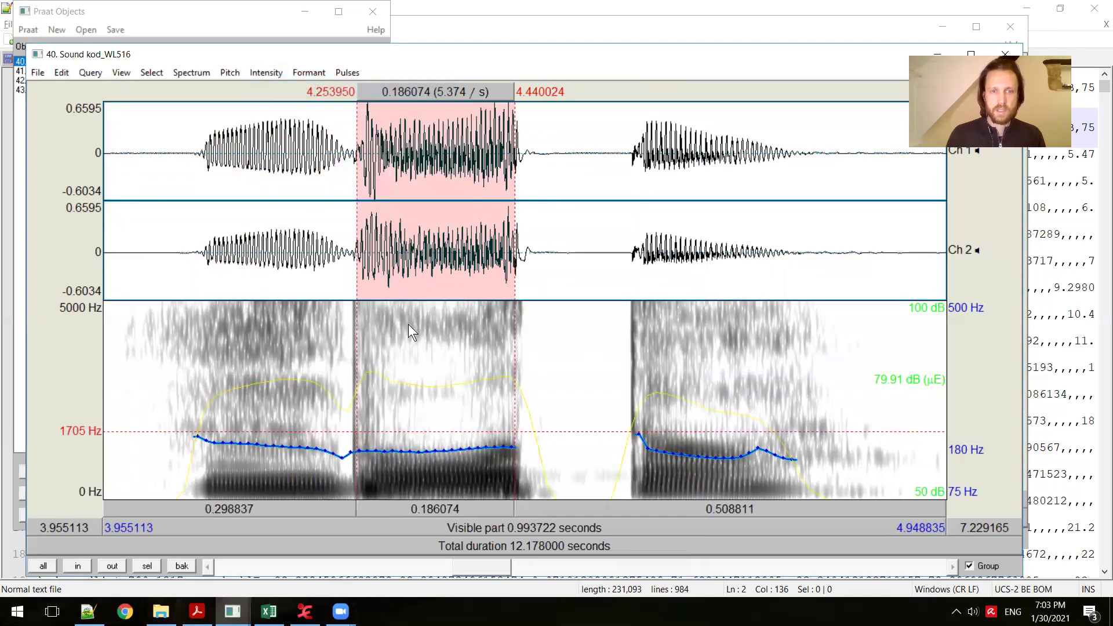
click(441, 384)
click(280, 402)
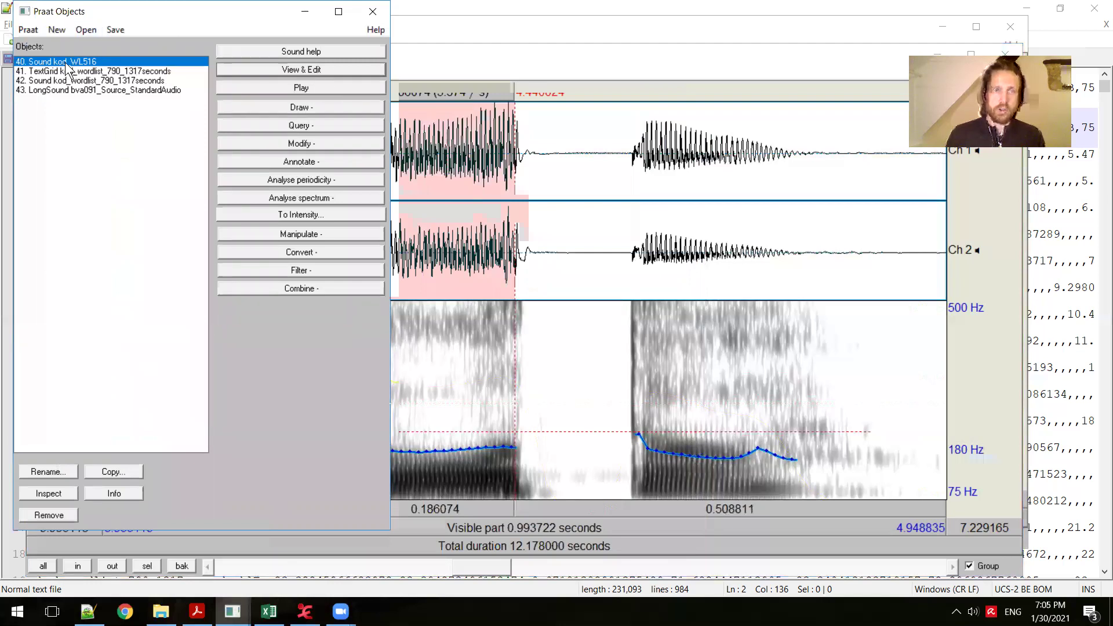
Step: Create a kod_WL516 TextGrid with tiers 'Segment Word' and open it with the sound
click(265, 162)
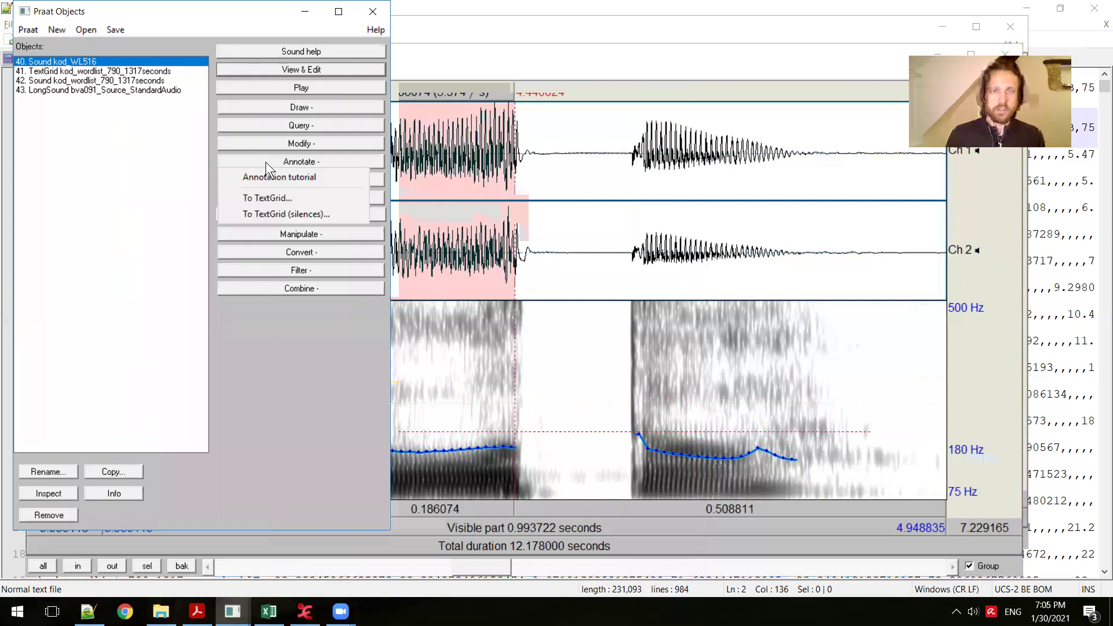
click(277, 198)
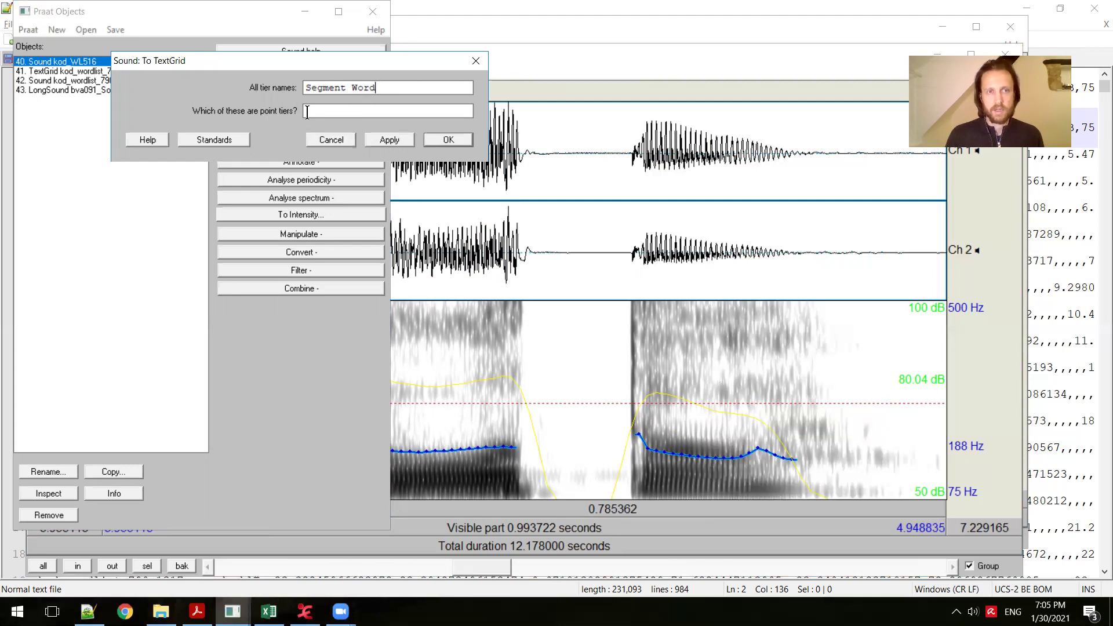
click(448, 140)
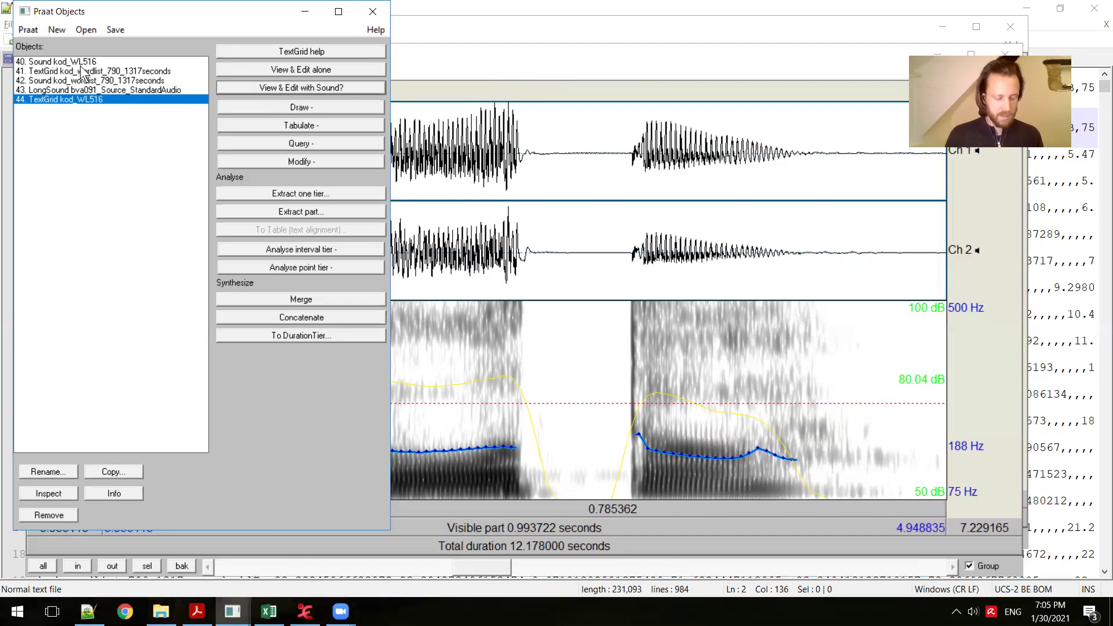
ctrl+click(78, 63)
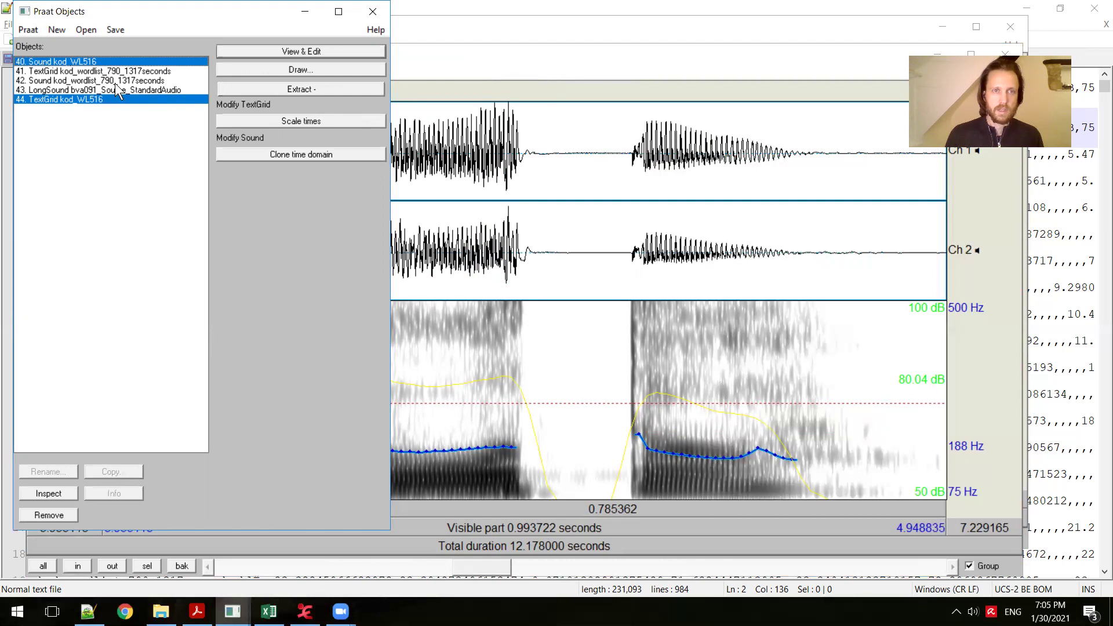
click(273, 50)
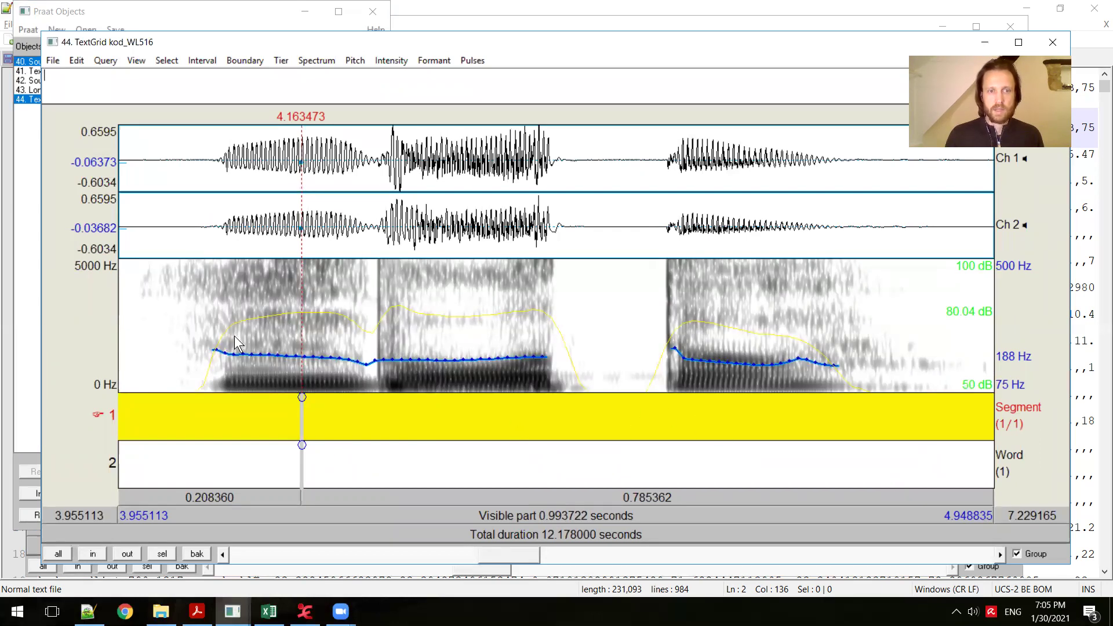
Step: Mark 4.075–4.264 s on the Segment tier and label it mb
drag(223, 342, 393, 352)
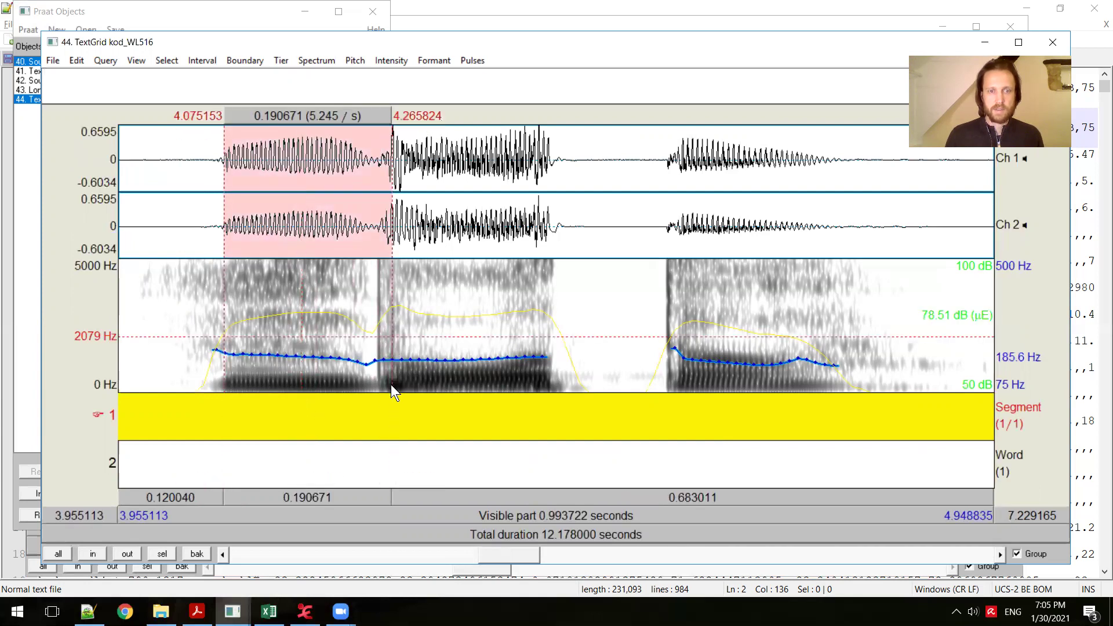
key(Tab)
key(Tab)
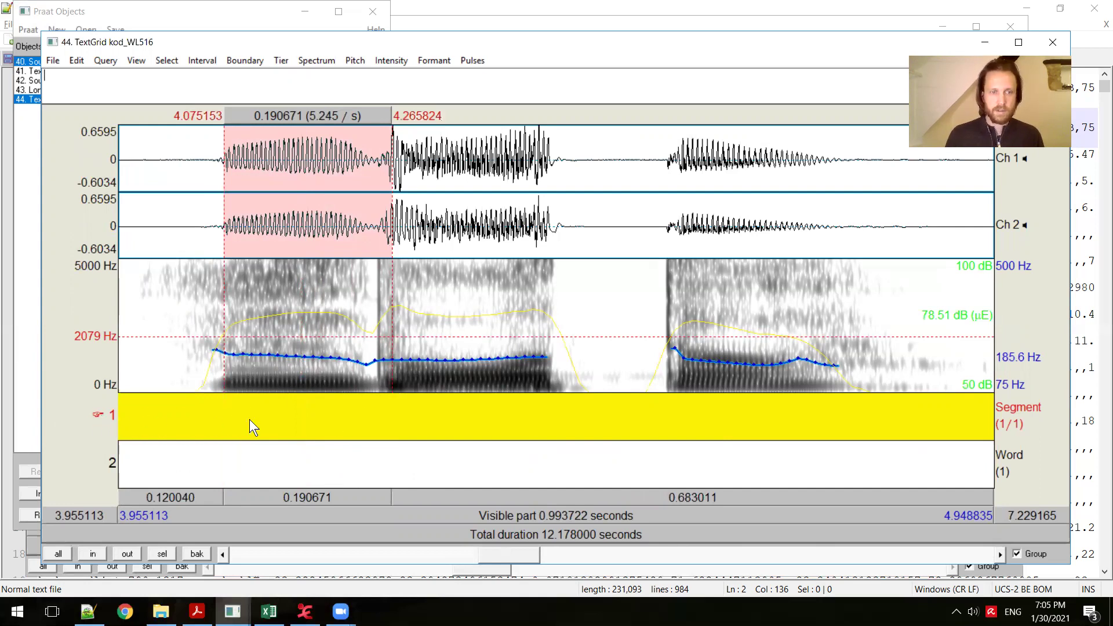
key(Return)
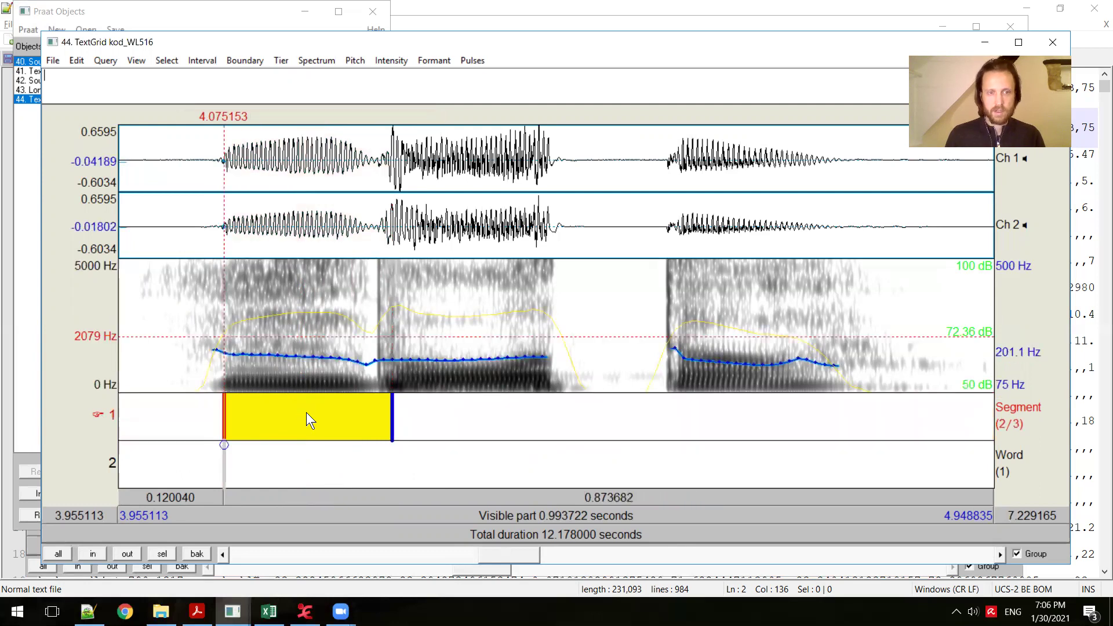
click(322, 425)
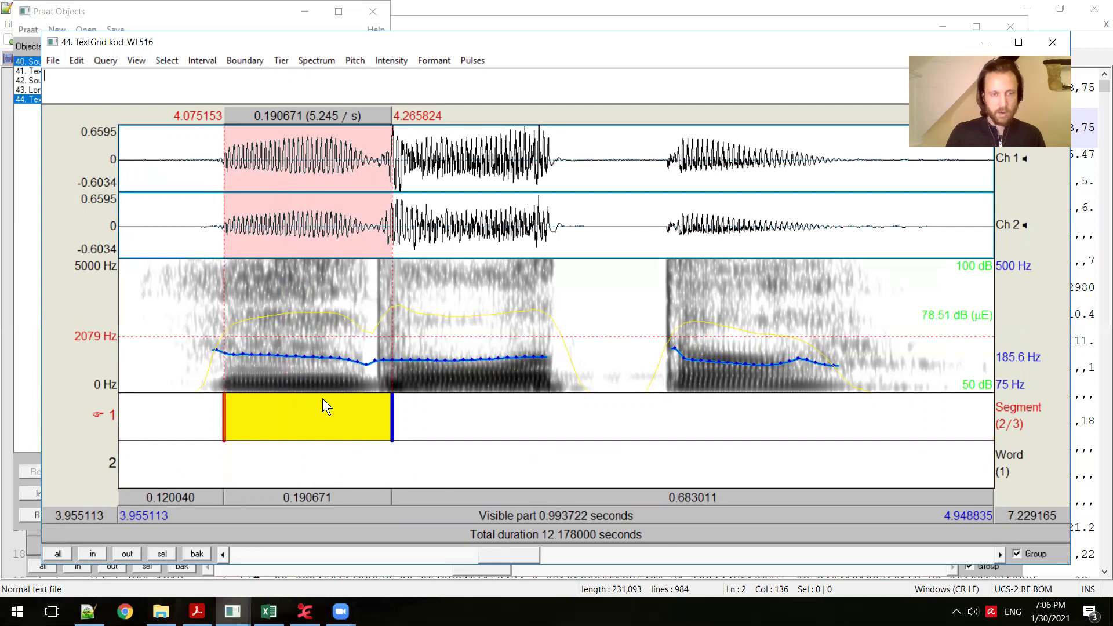
text(MB)
key(BackSpace)
key(BackSpace)
text(mv)
key(BackSpace)
text(b)
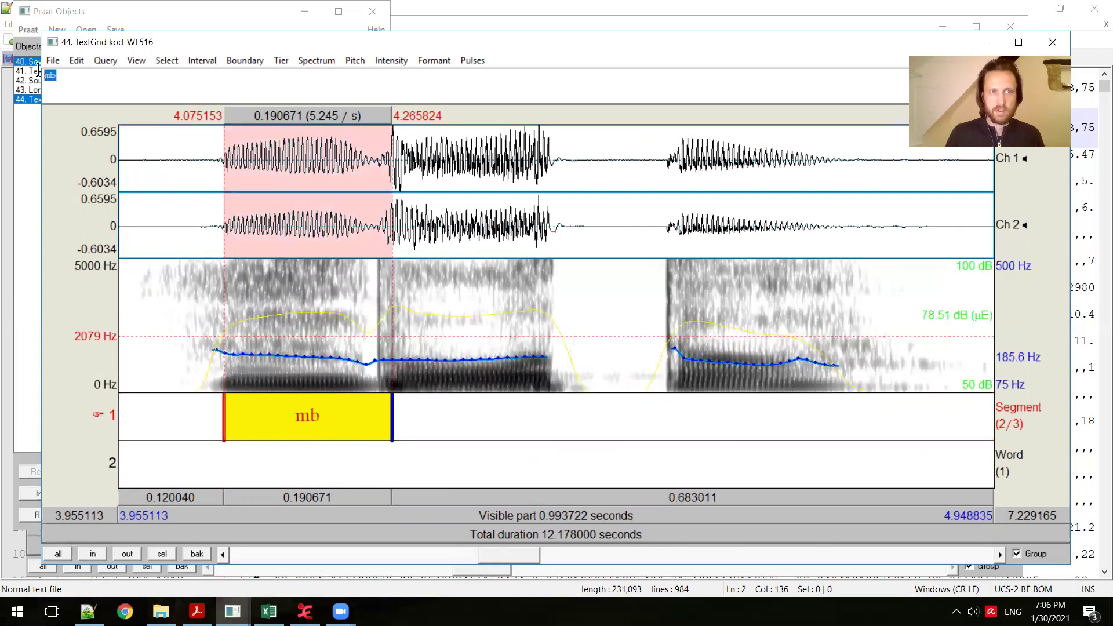
Step: Add the vowel interval 4.267–4.443 s and label it o
click(392, 415)
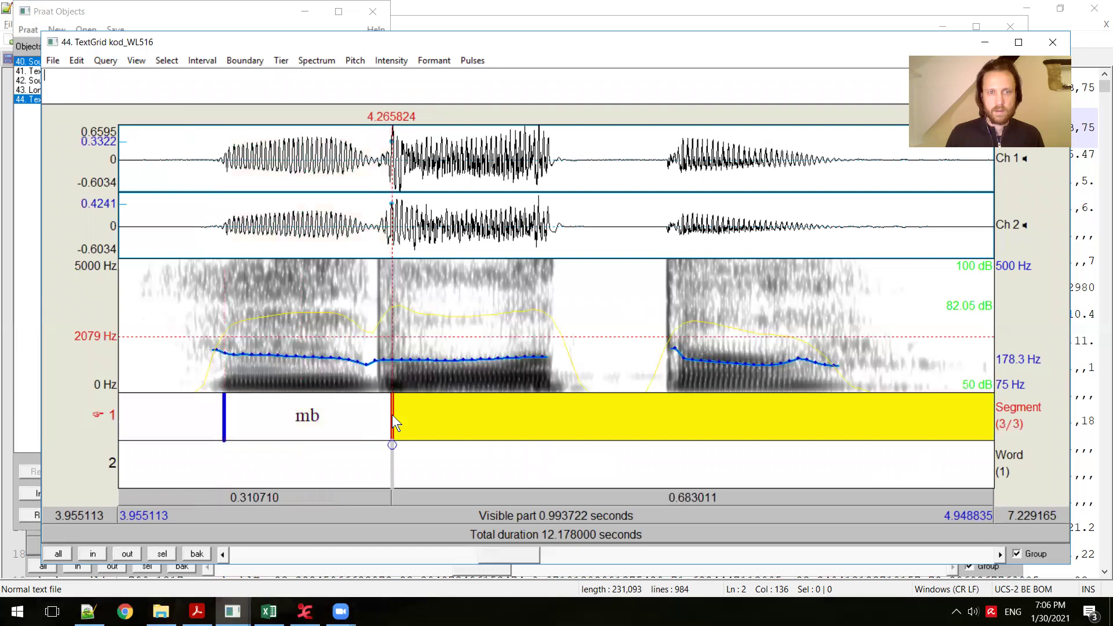
key(Tab)
drag(392, 377, 549, 380)
key(Return)
click(486, 409)
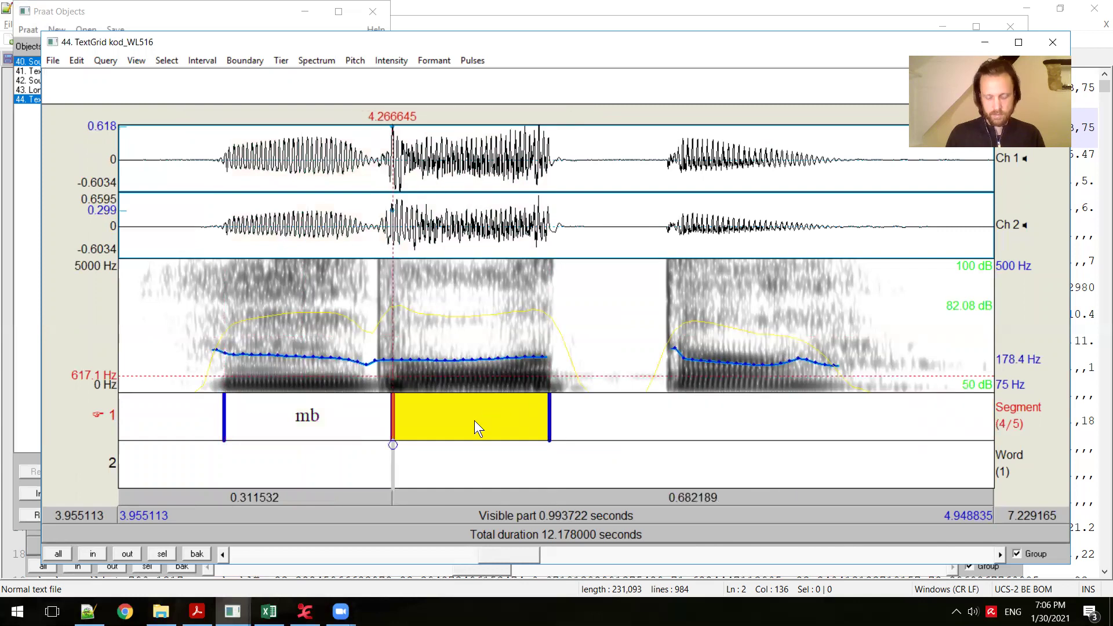
text(o)
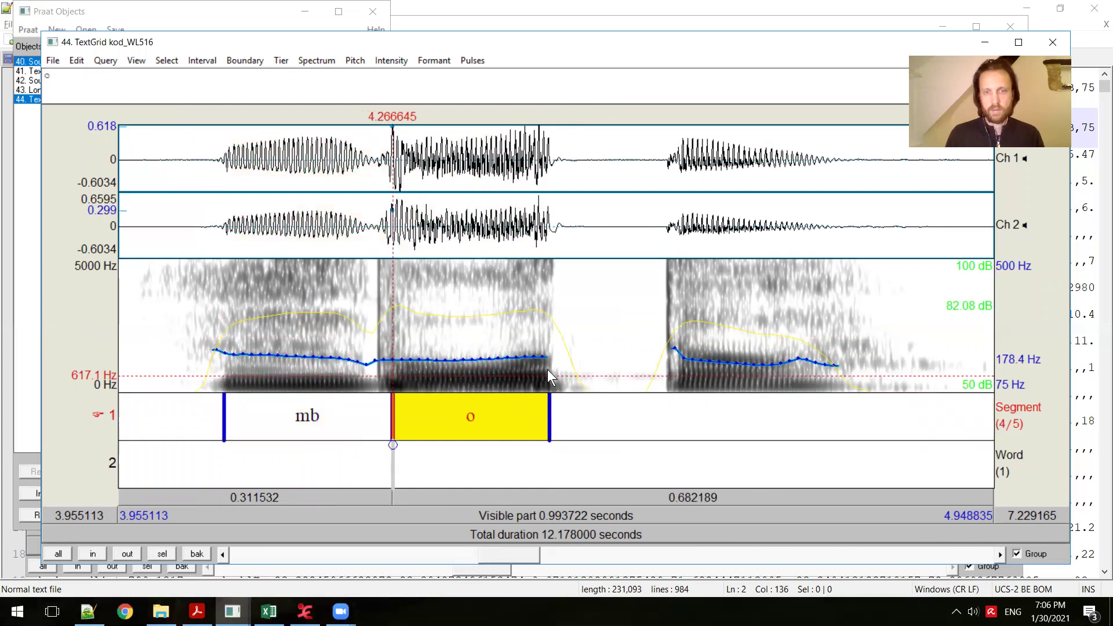
Step: Add the silent-gap interval 4.444–4.589 s and label it t
drag(548, 370, 679, 368)
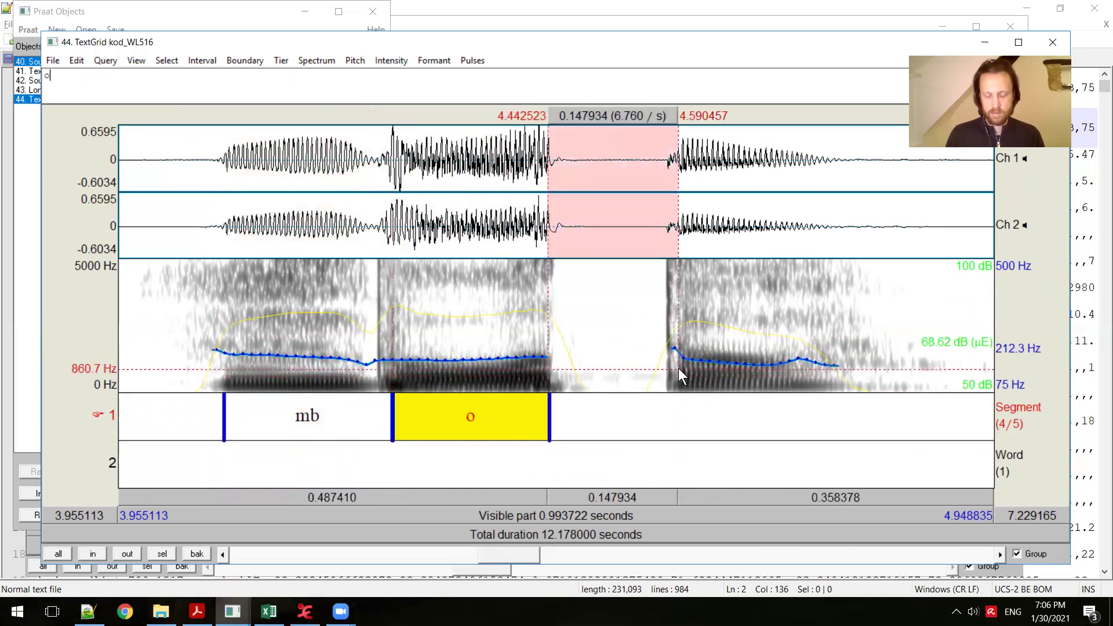
key(Return)
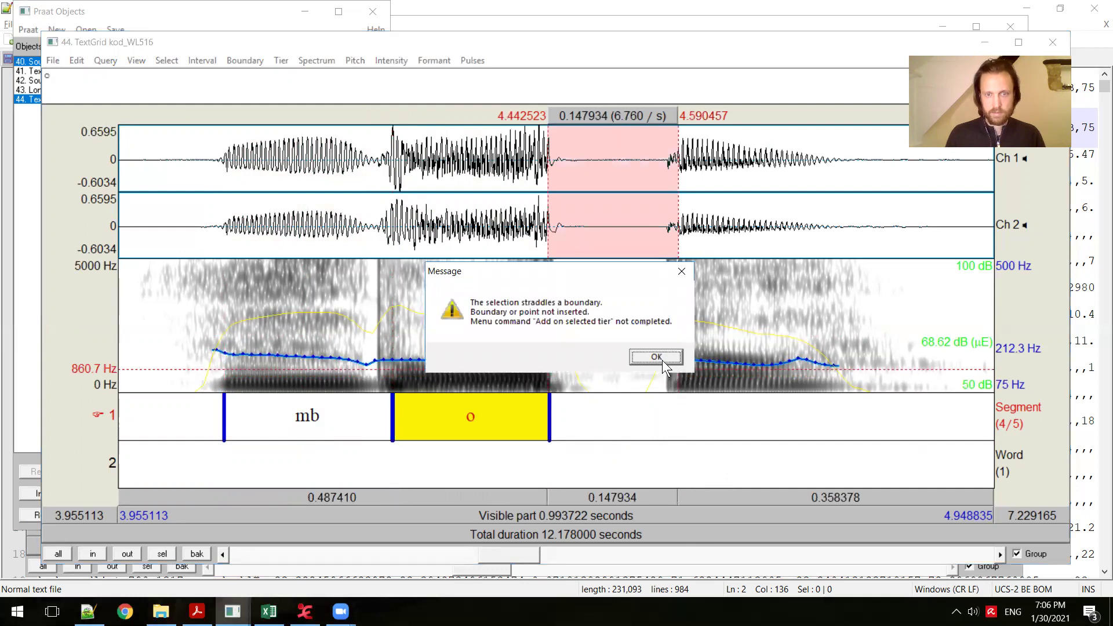
click(656, 357)
click(552, 406)
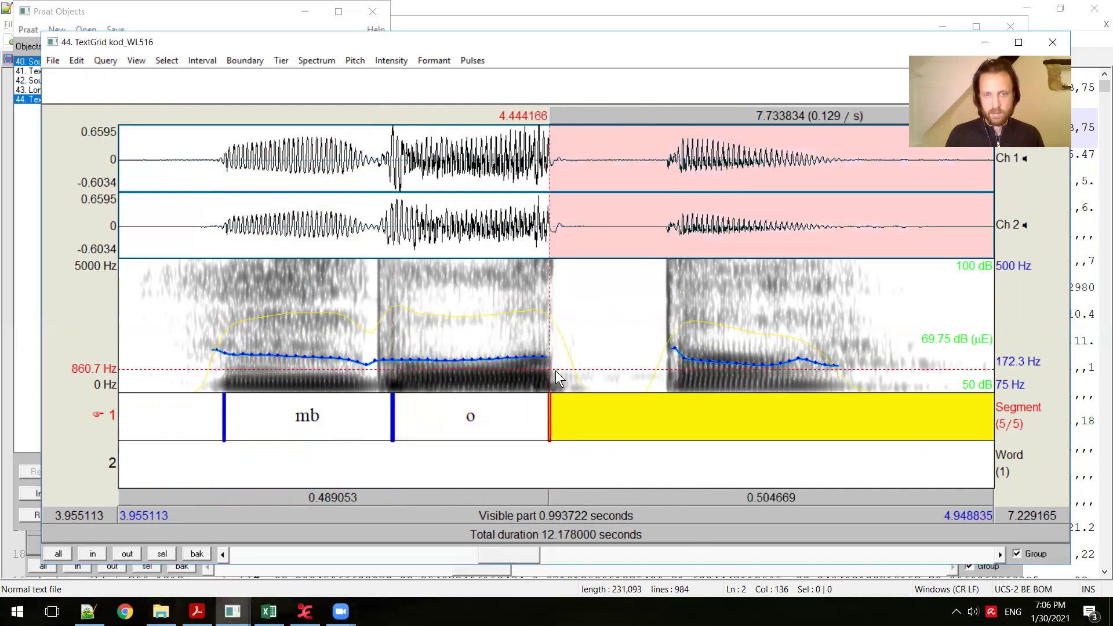
drag(550, 370, 678, 356)
key(Return)
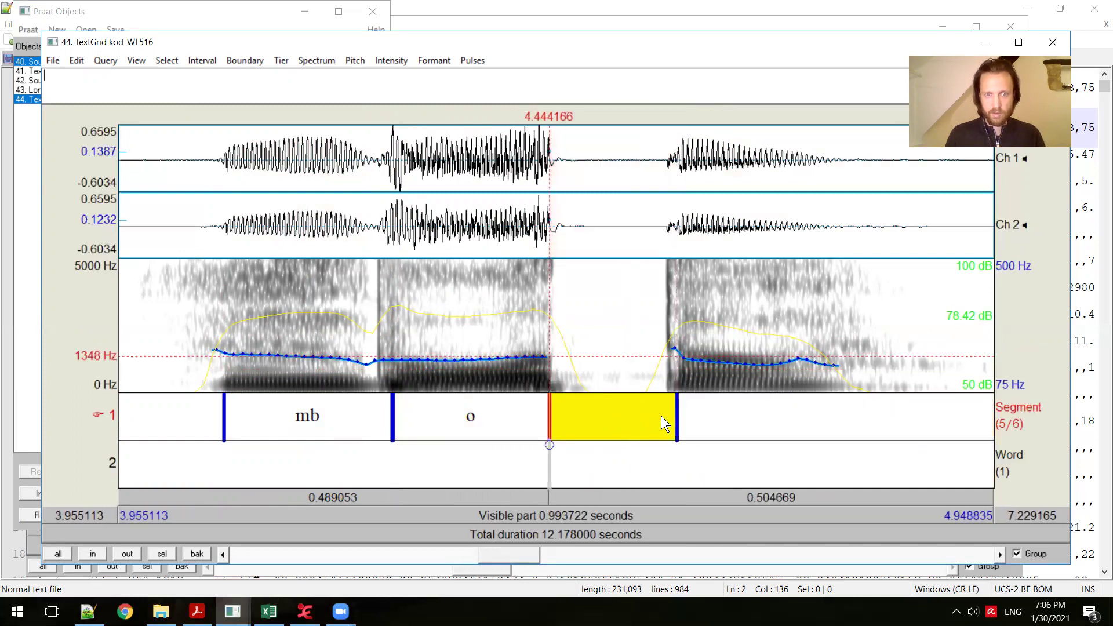
text(t)
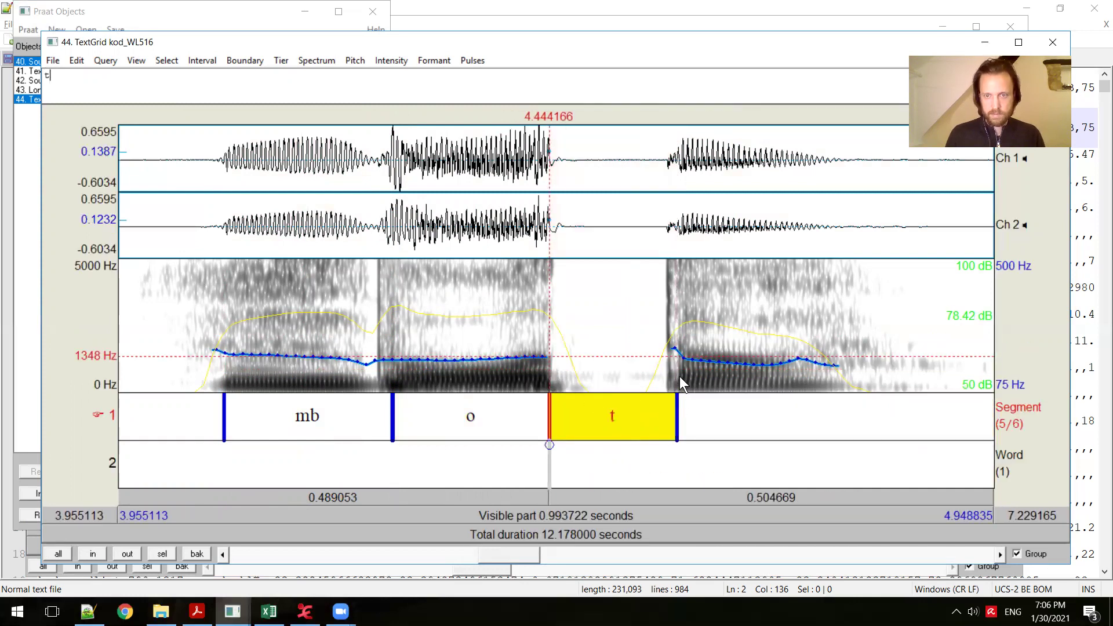
Step: Add the second vowel interval up to about 4.75 s and label it o
click(676, 401)
drag(677, 384, 828, 371)
key(Return)
text(o)
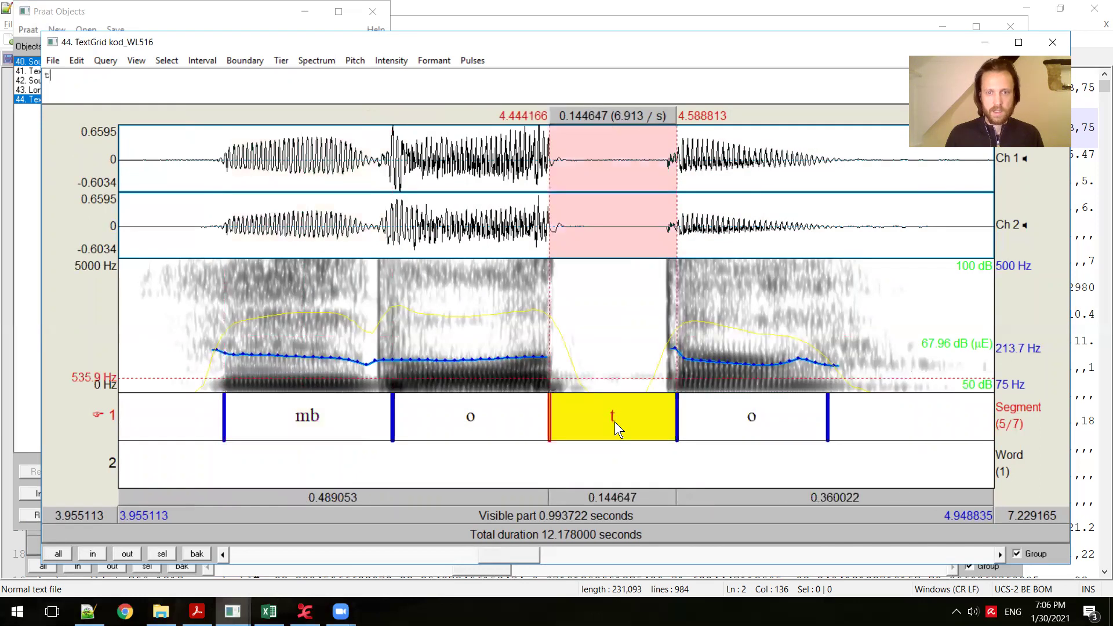
Step: Move the first o interval's end to 4.444 s, making it 0.177 s long
click(495, 423)
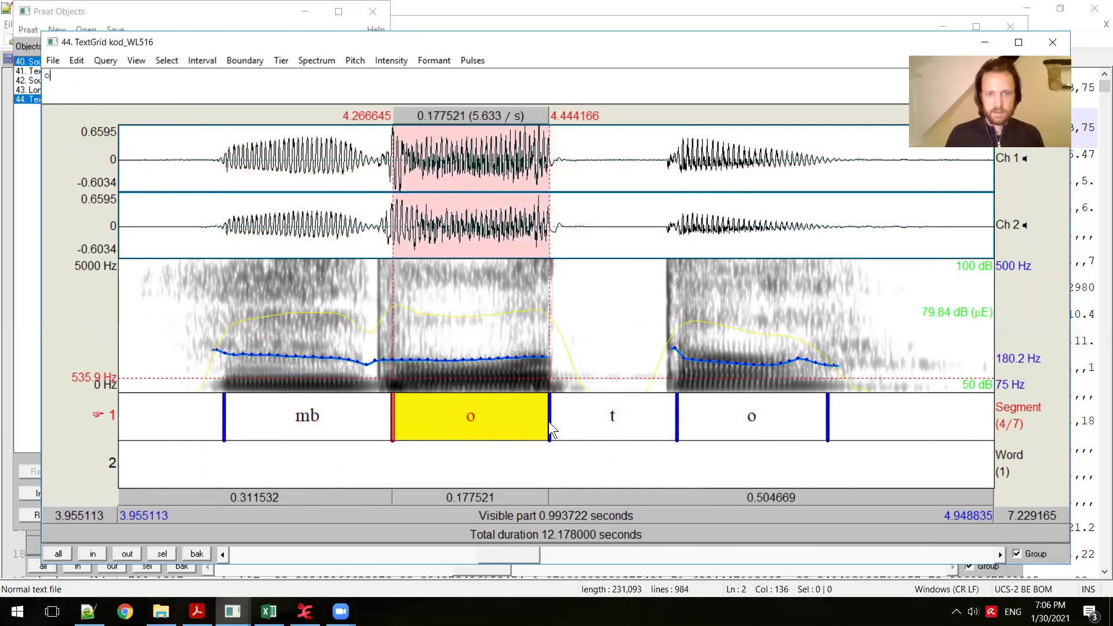
drag(544, 422, 546, 424)
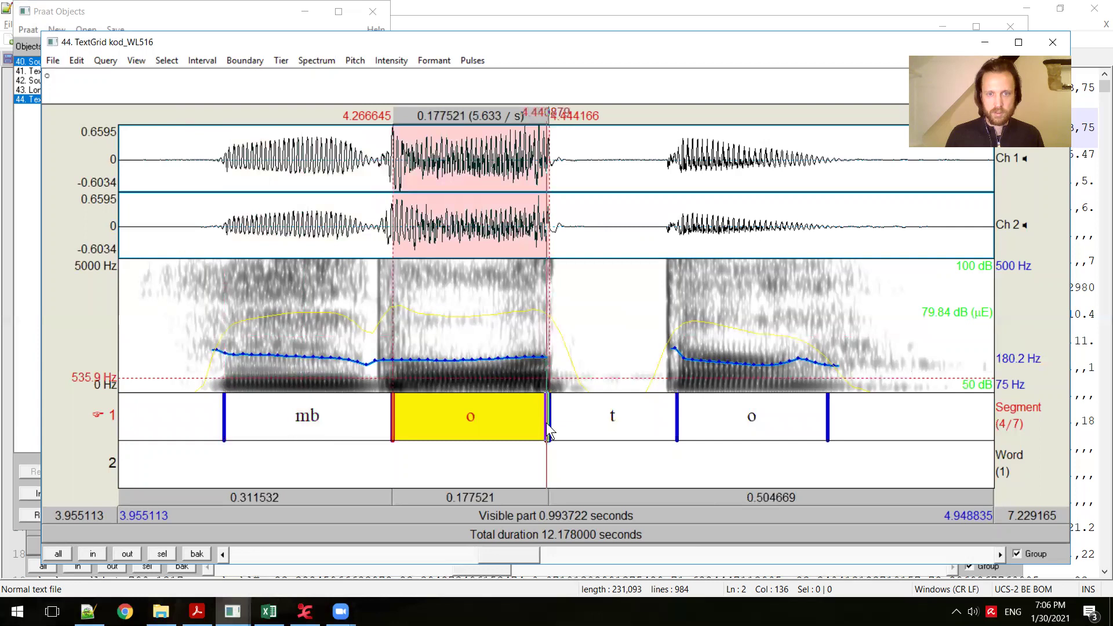
click(90, 556)
click(90, 556)
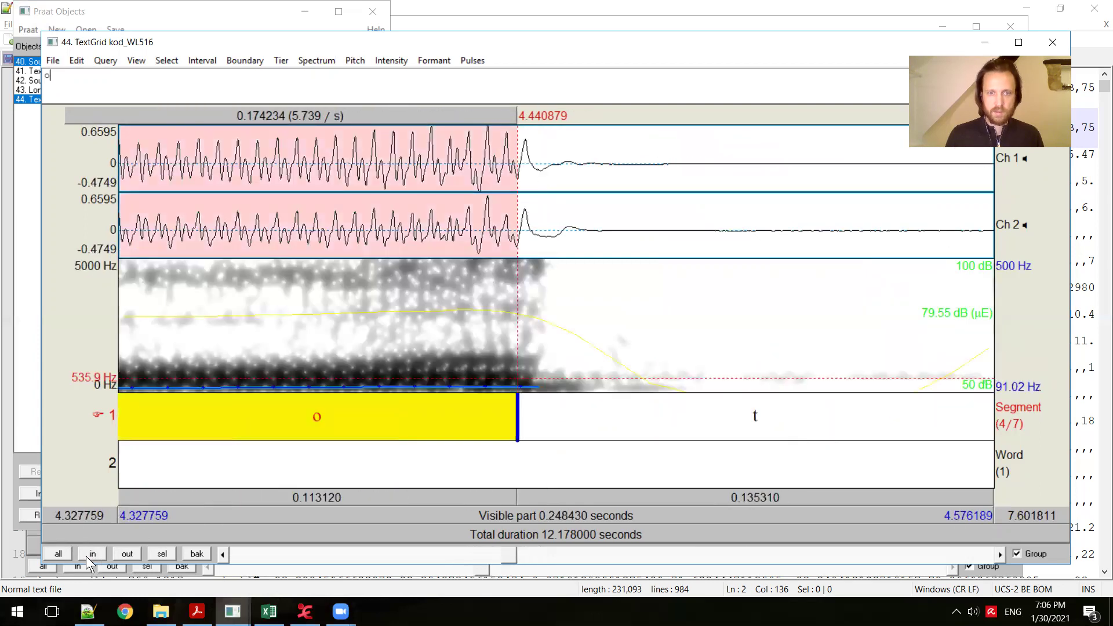
click(86, 555)
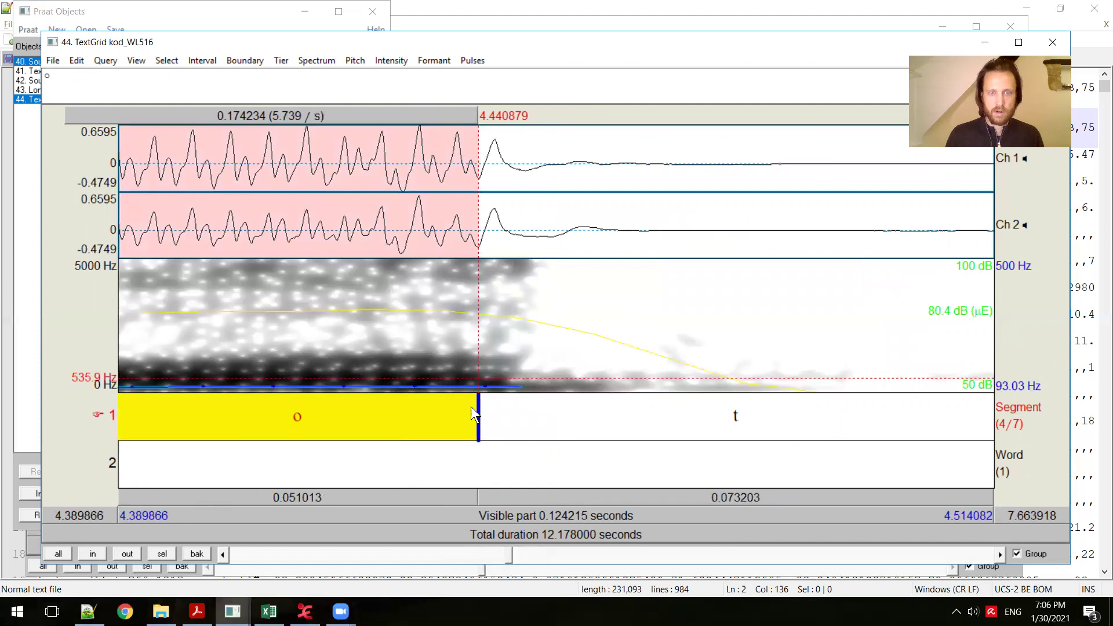
drag(478, 405, 500, 408)
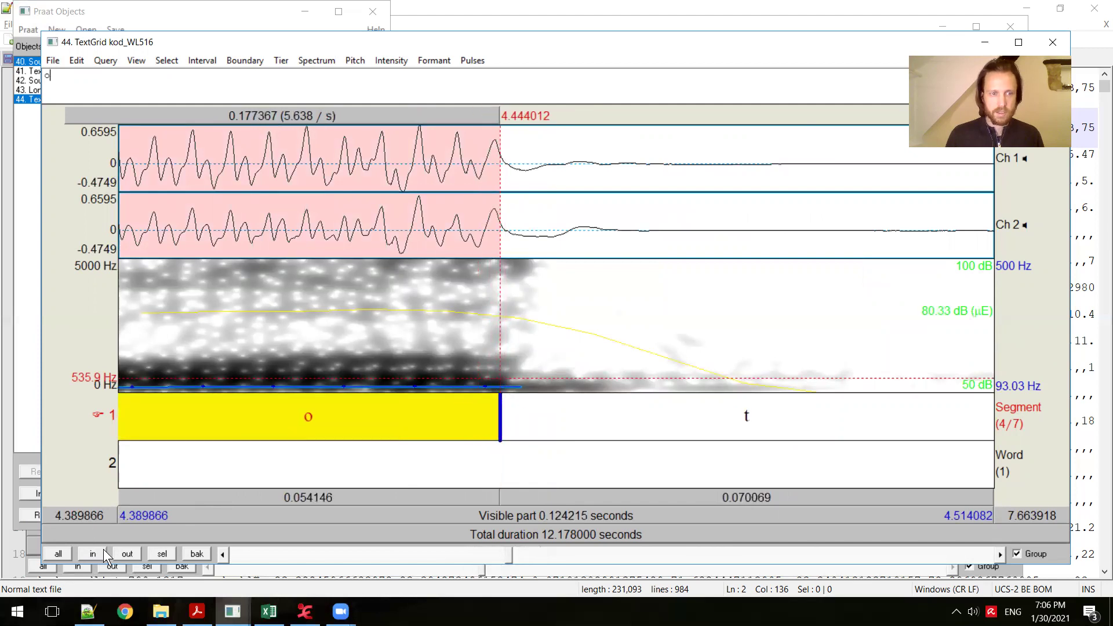
click(127, 555)
click(127, 555)
click(127, 555)
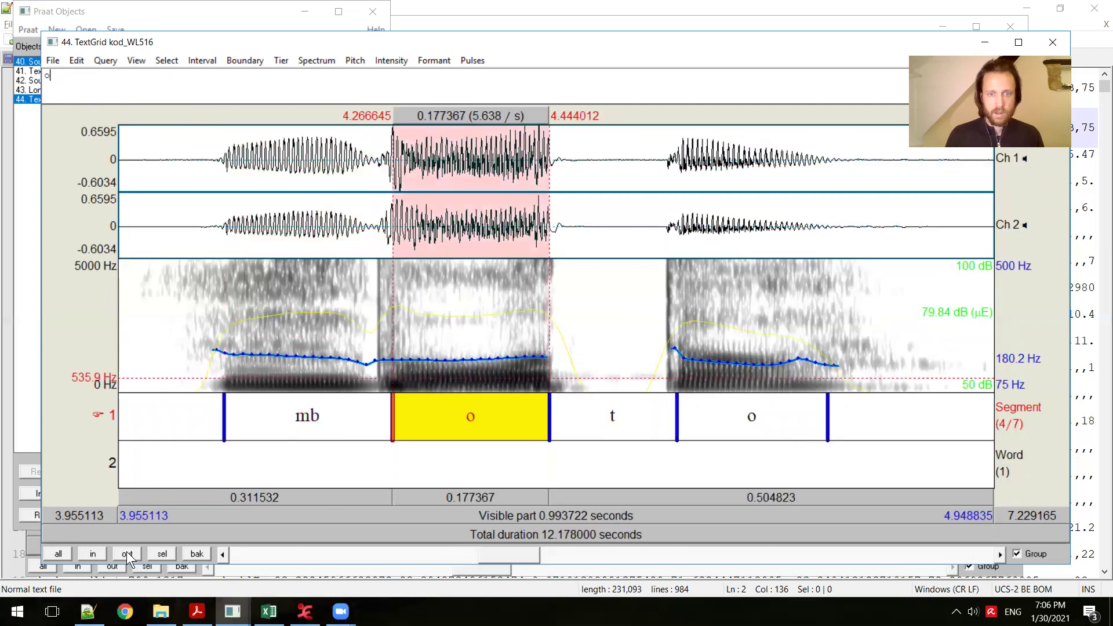
click(127, 554)
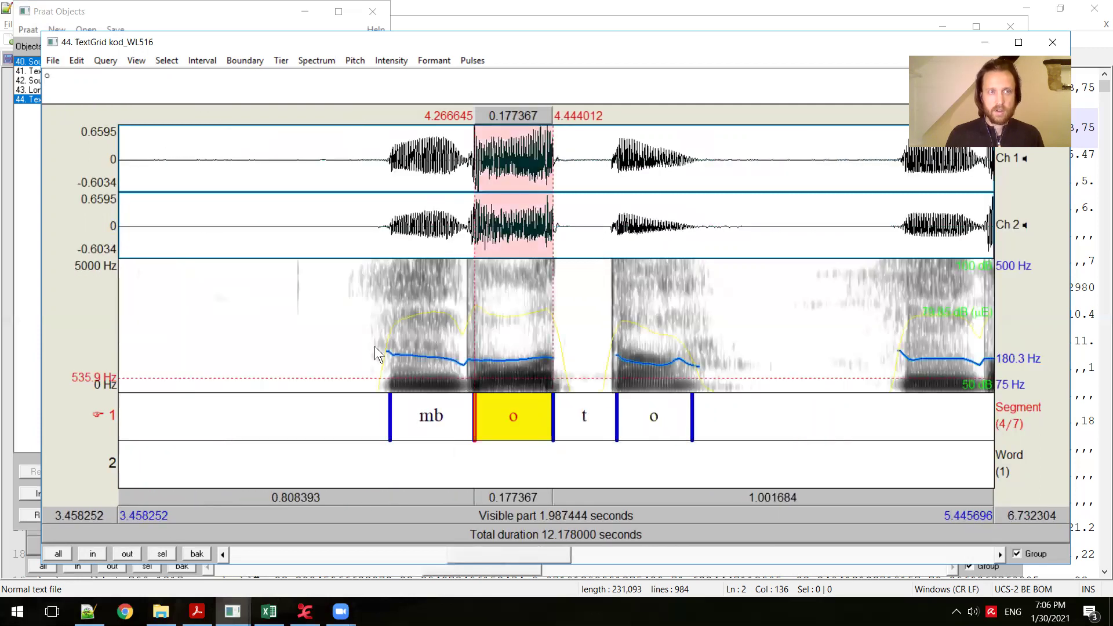
Step: Add a Word-tier interval from 3.687 s to 11.714 s labelled 516
click(127, 555)
click(58, 554)
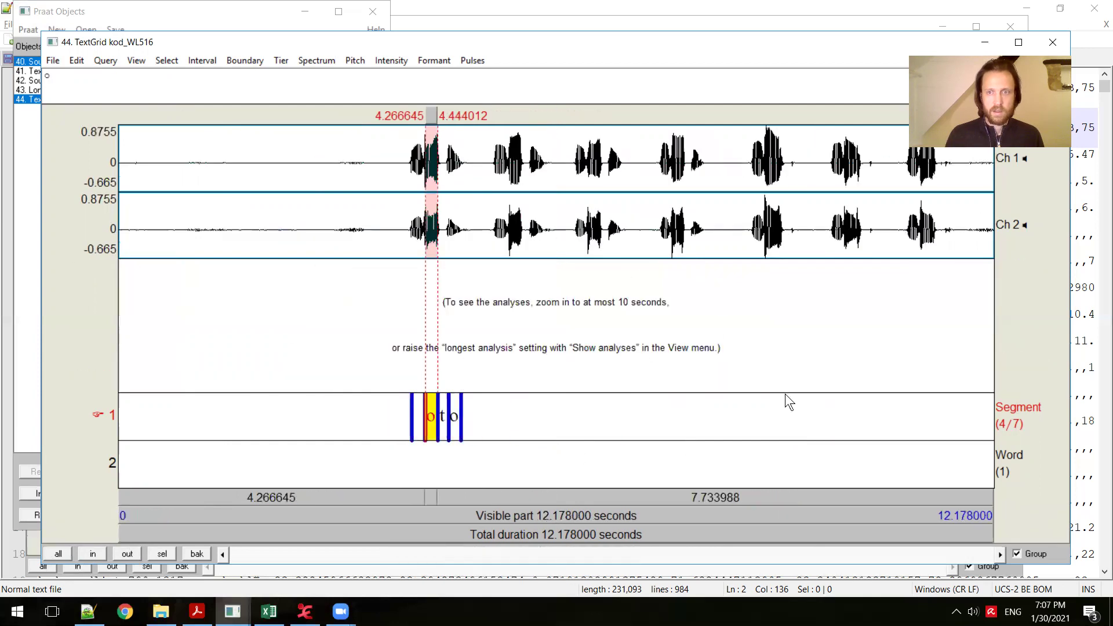
click(378, 240)
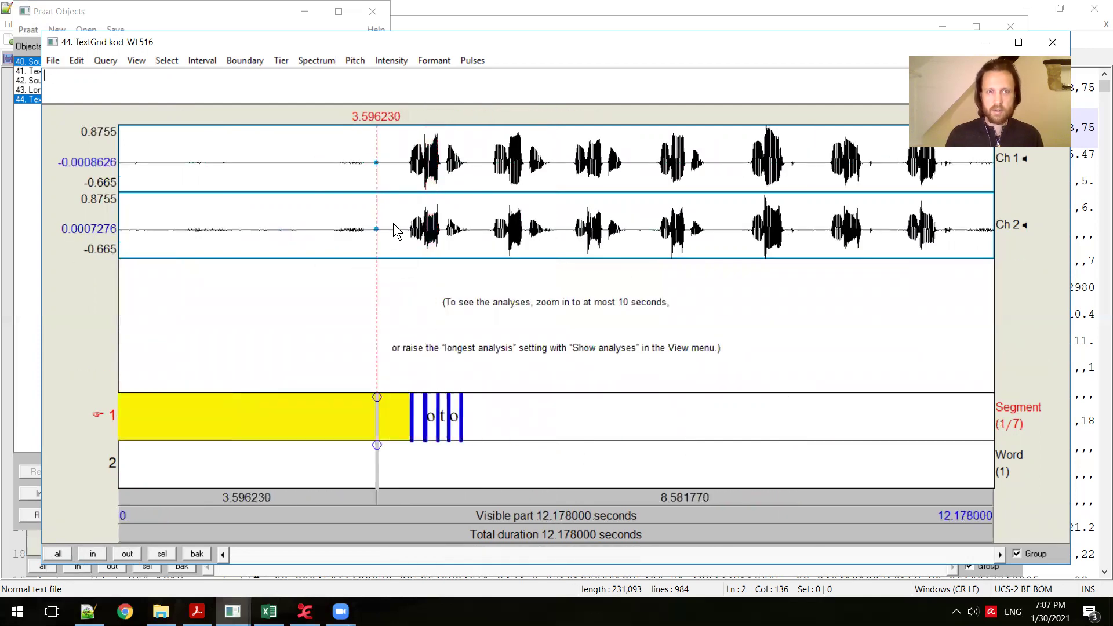
drag(384, 225, 963, 252)
click(103, 465)
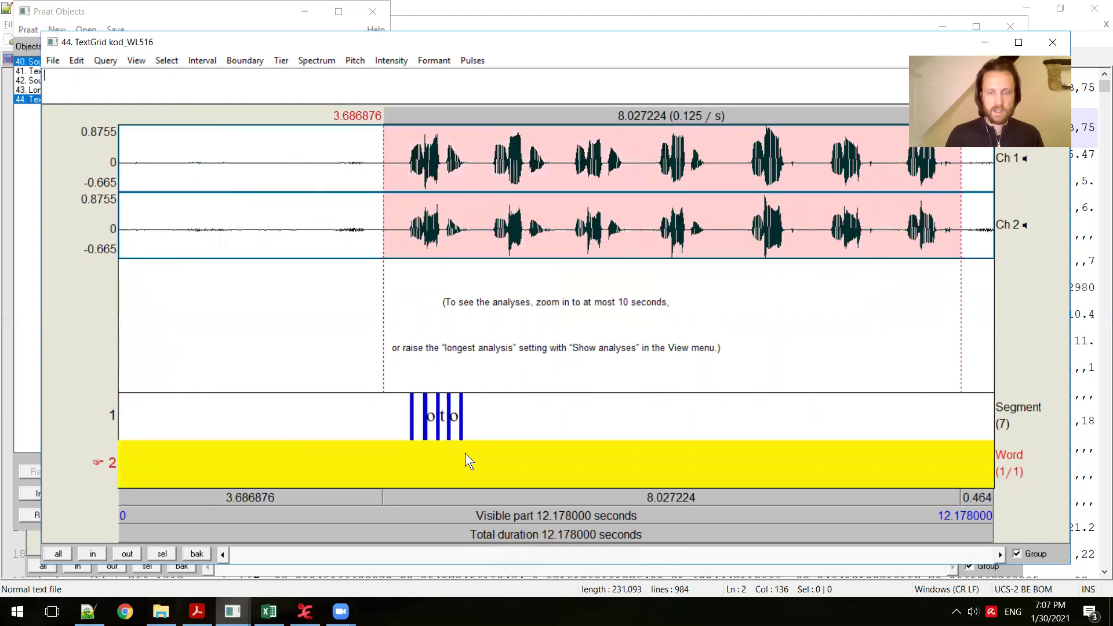
key(Return)
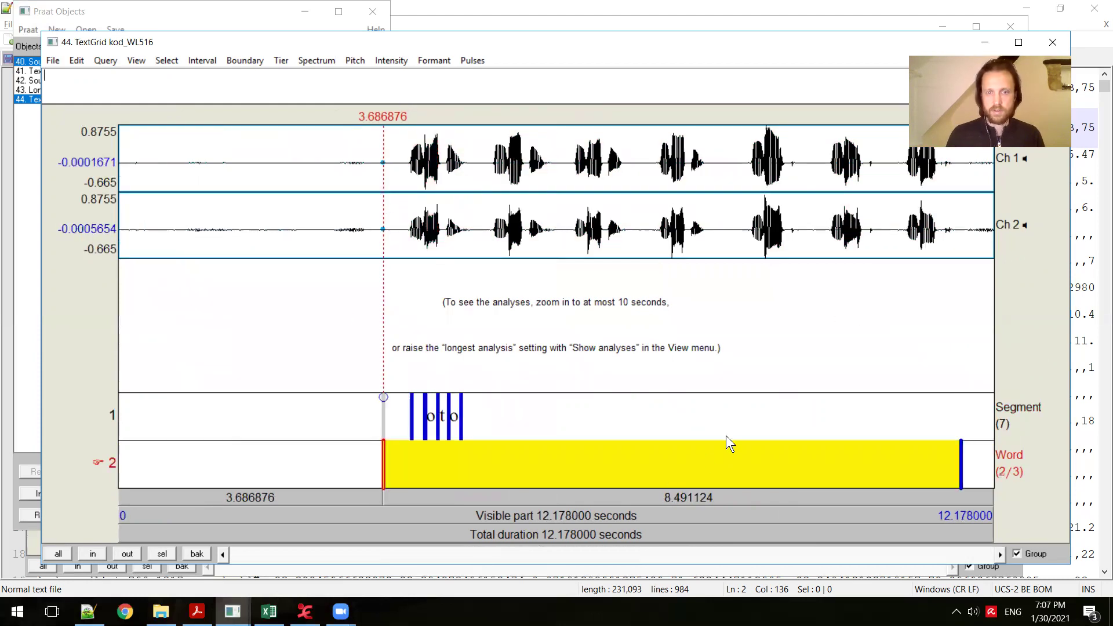
click(581, 467)
text(516)
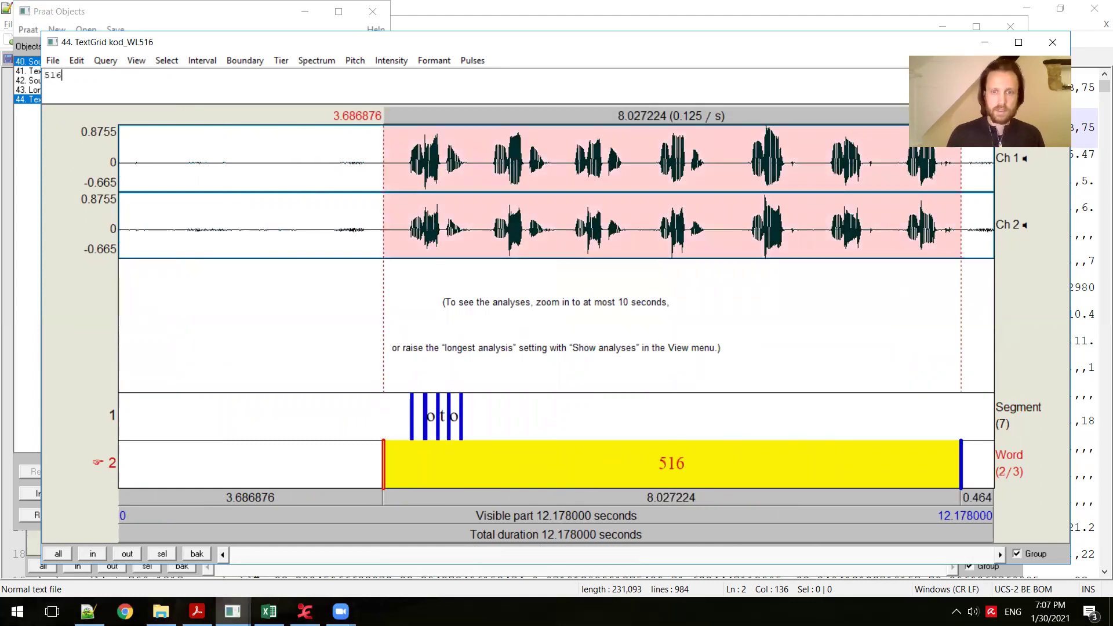
click(683, 422)
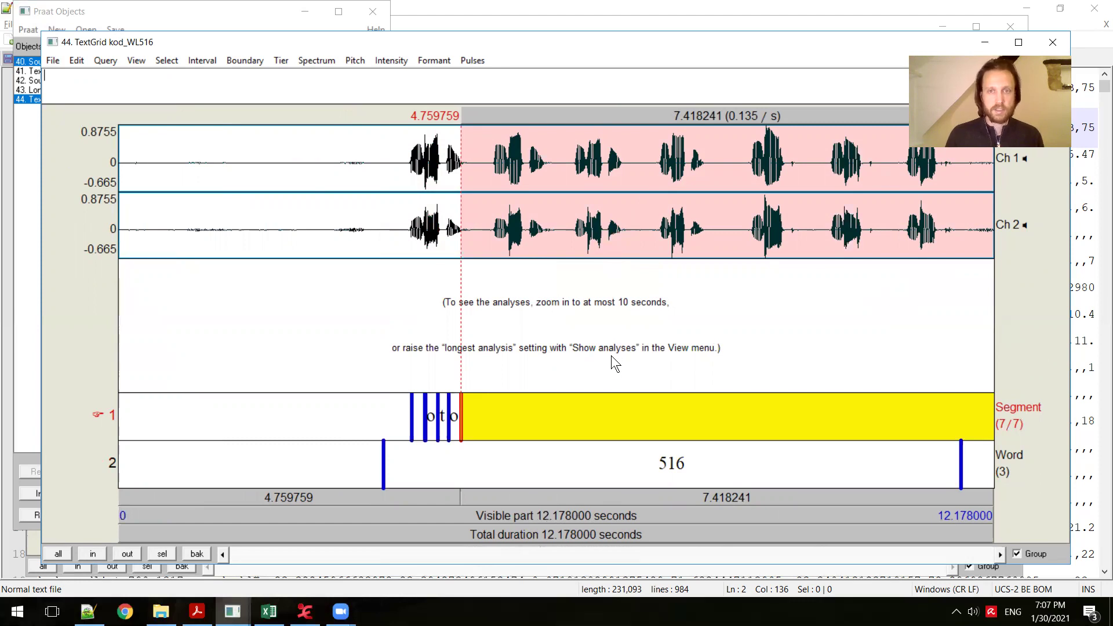
Step: Open the kod_wordlist_790_1317seconds TextGrid together with its sound
click(183, 13)
click(83, 73)
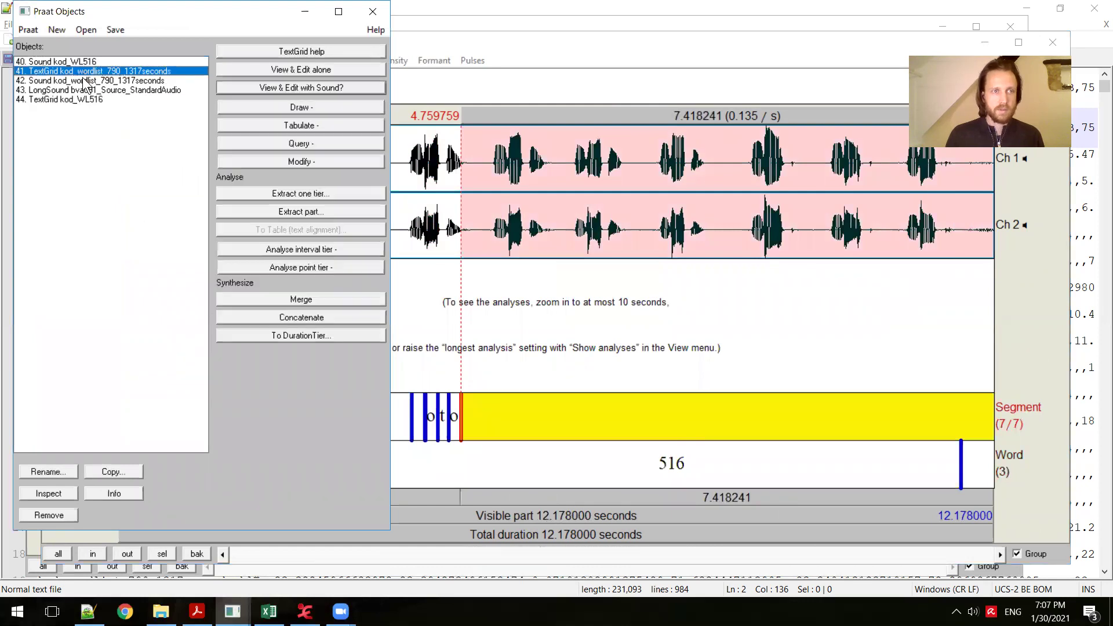
ctrl+click(84, 81)
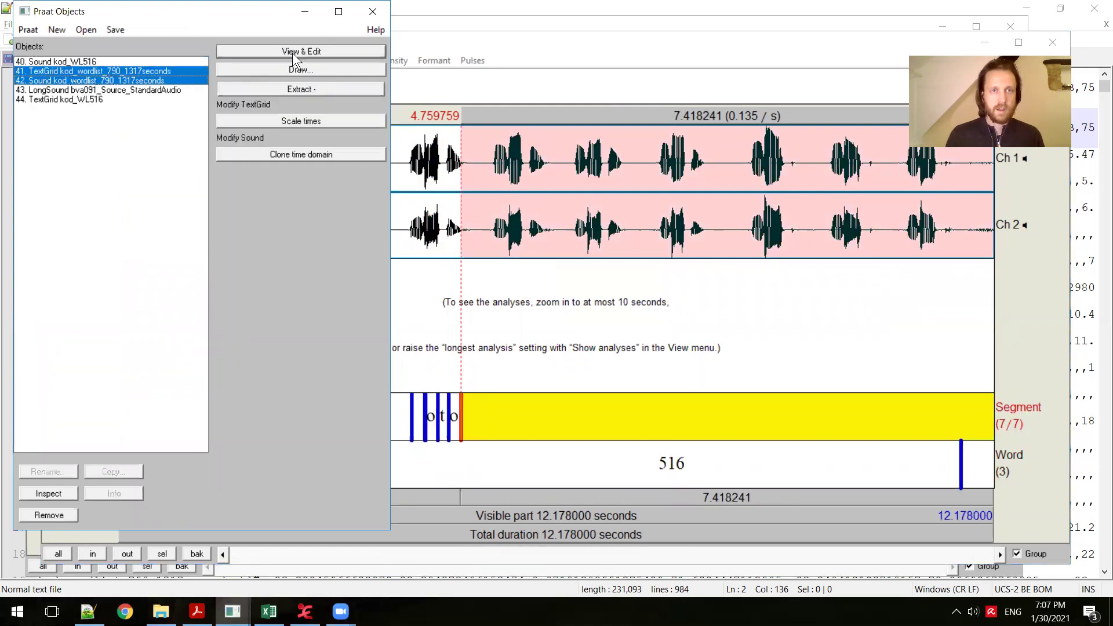
click(261, 54)
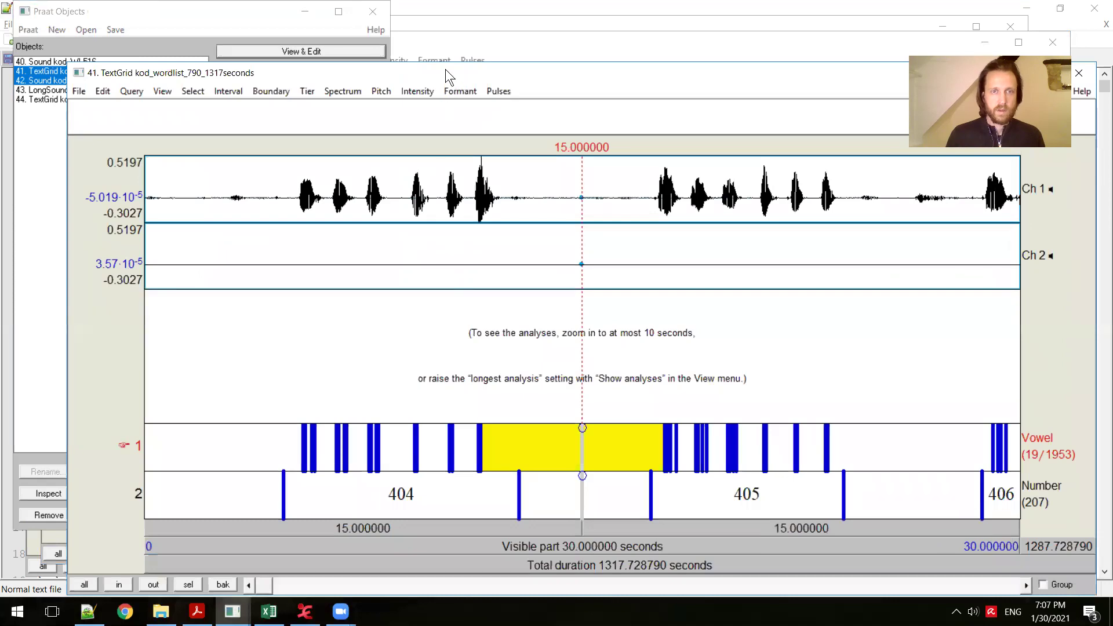
Step: Scroll through the Number tier and select interval 410 (82.148–89.499 s)
drag(446, 69, 411, 26)
drag(235, 543, 276, 544)
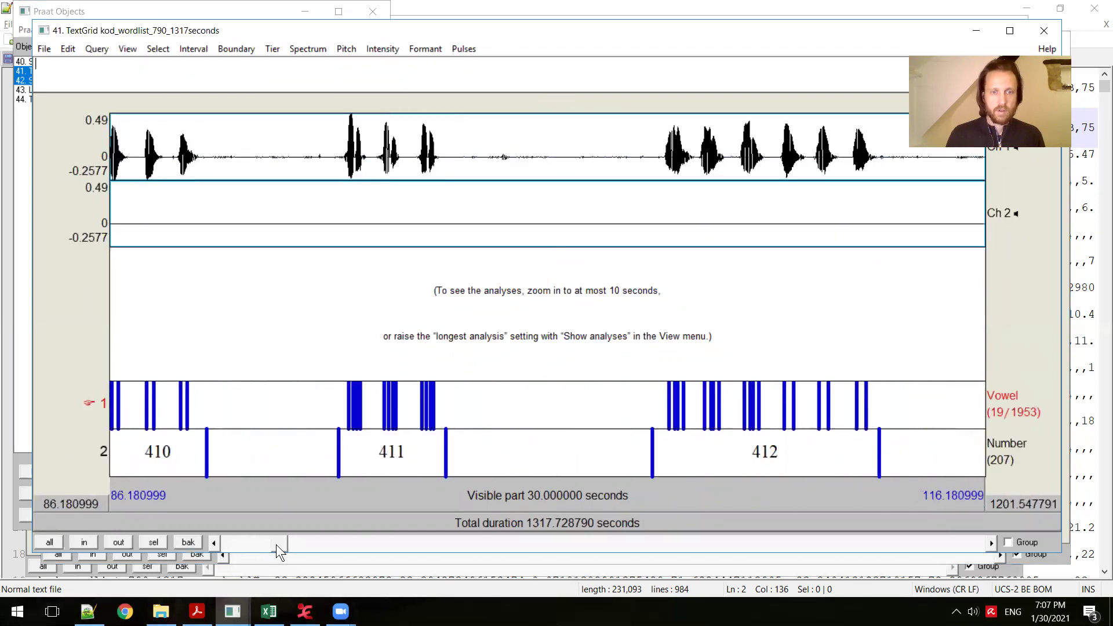
click(387, 447)
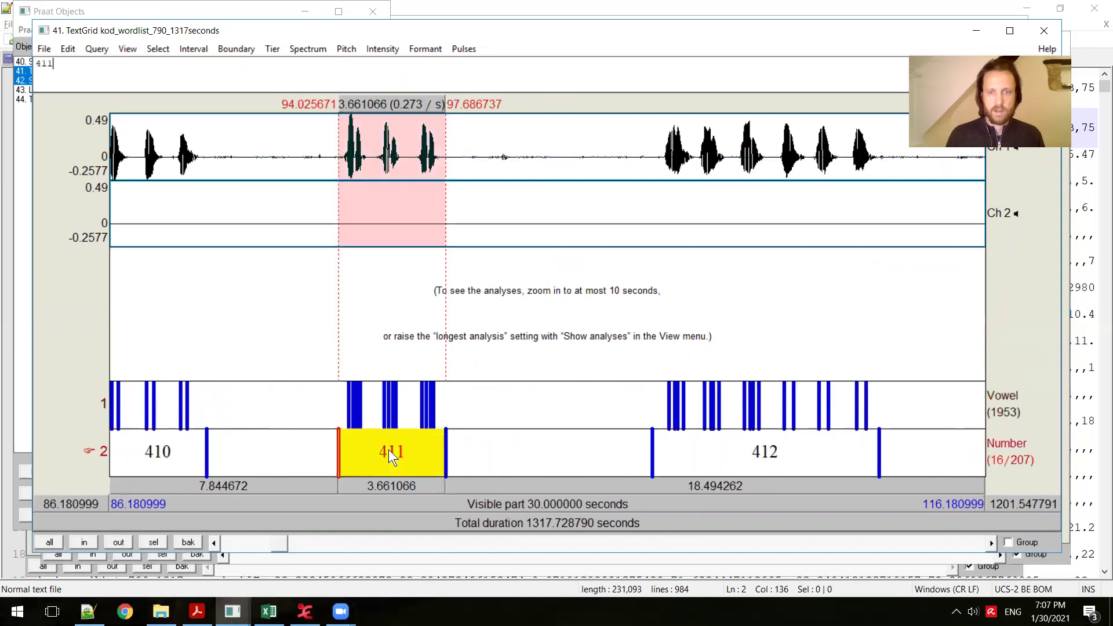
click(794, 461)
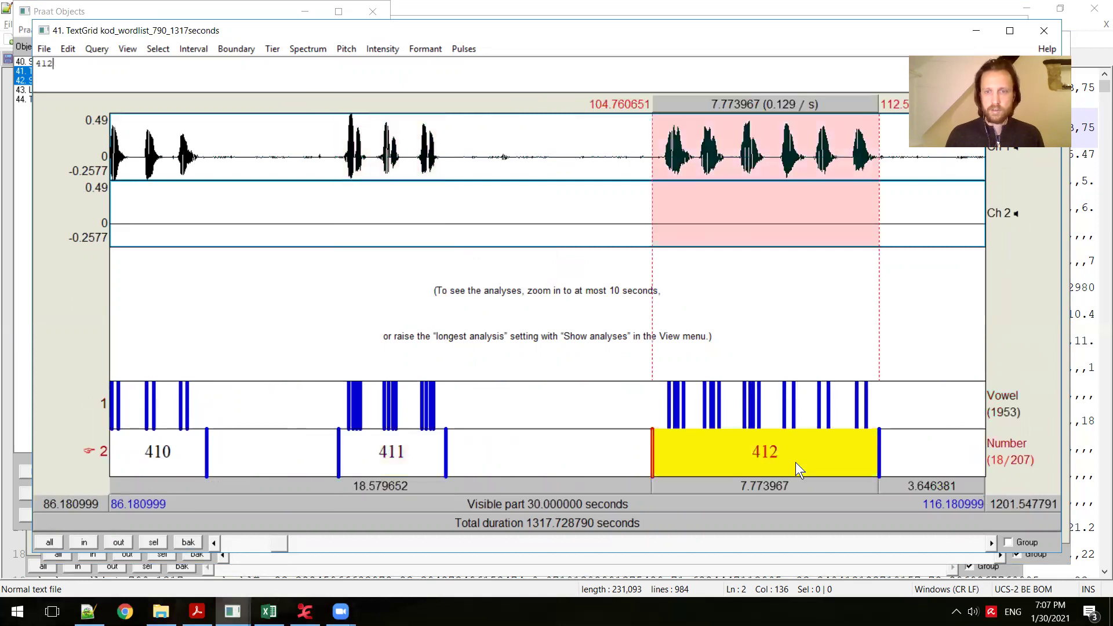
click(412, 463)
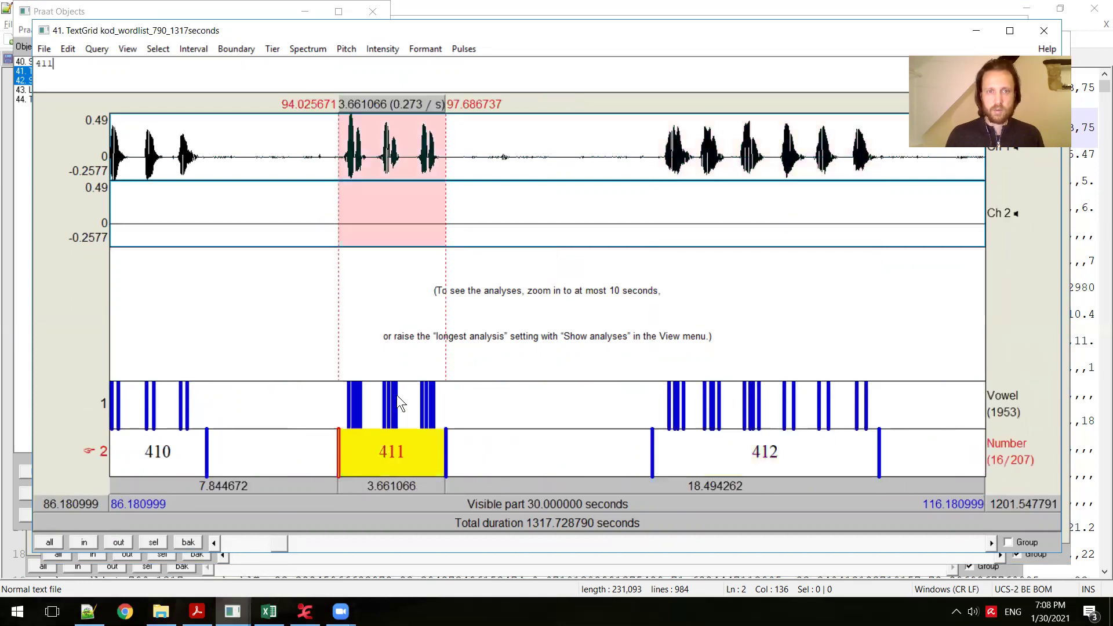
click(168, 468)
drag(275, 545, 266, 547)
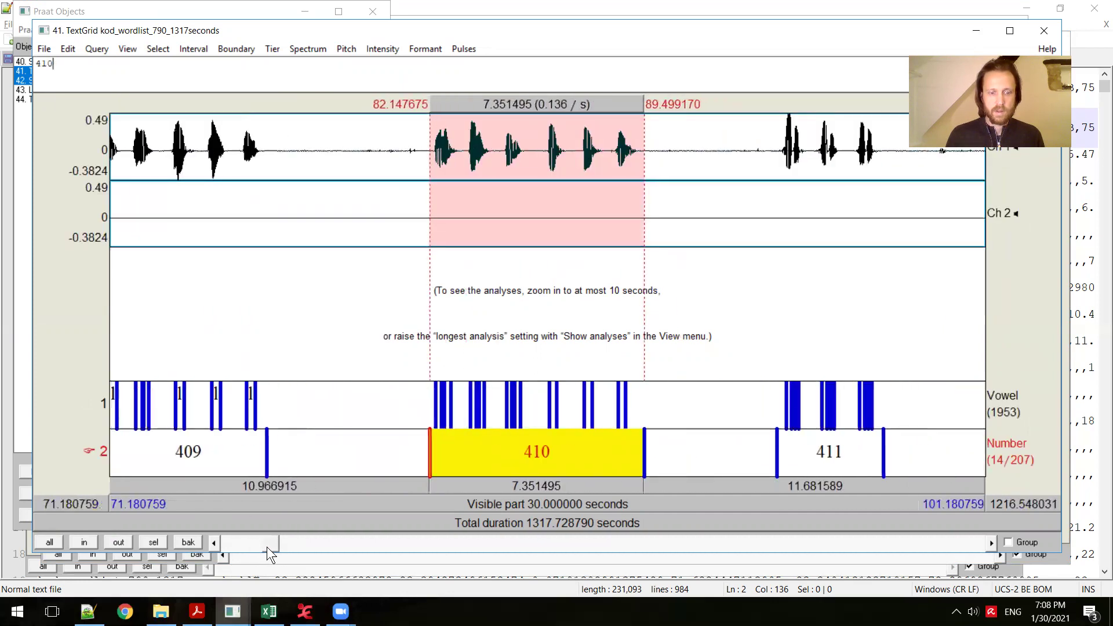
Step: Zoom into item 410's first word, play its Eme vowel, and select the emè interval
click(153, 541)
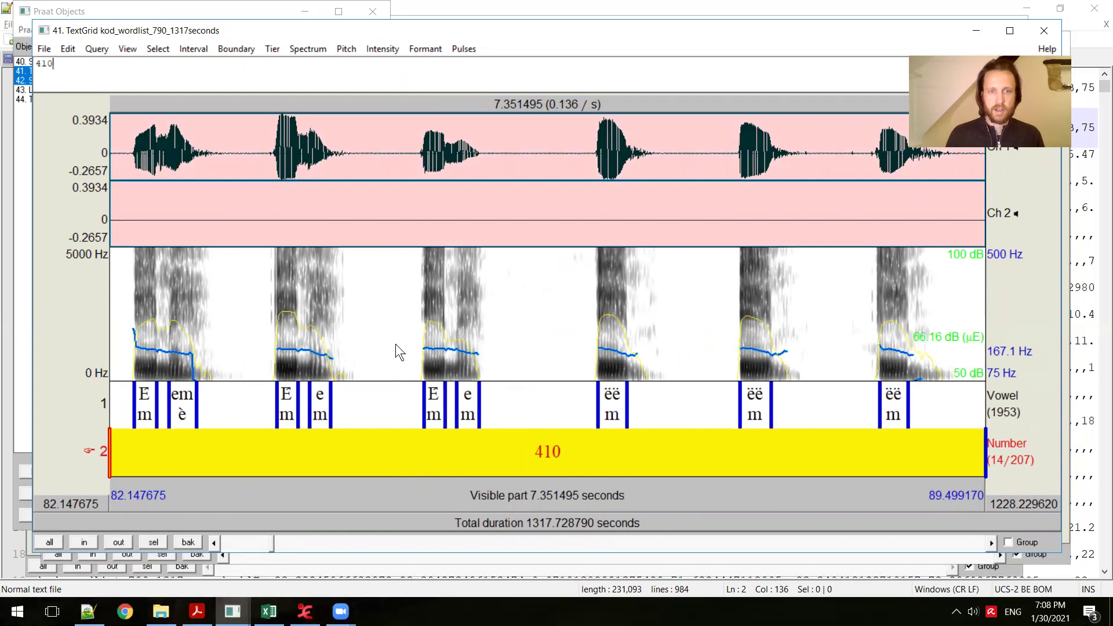
drag(396, 343, 501, 343)
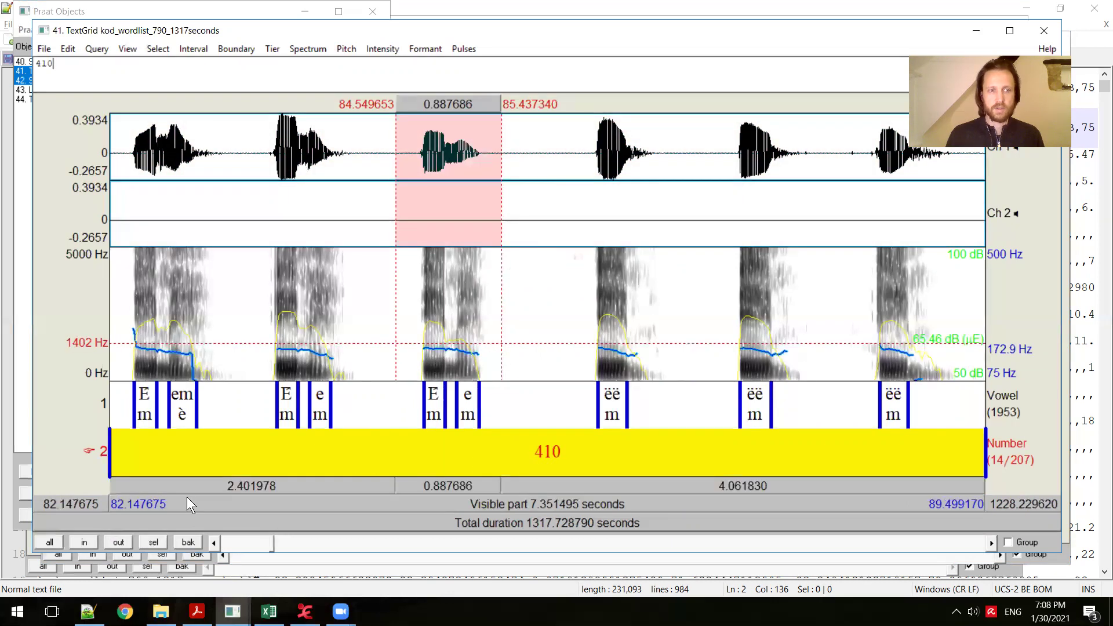
click(153, 541)
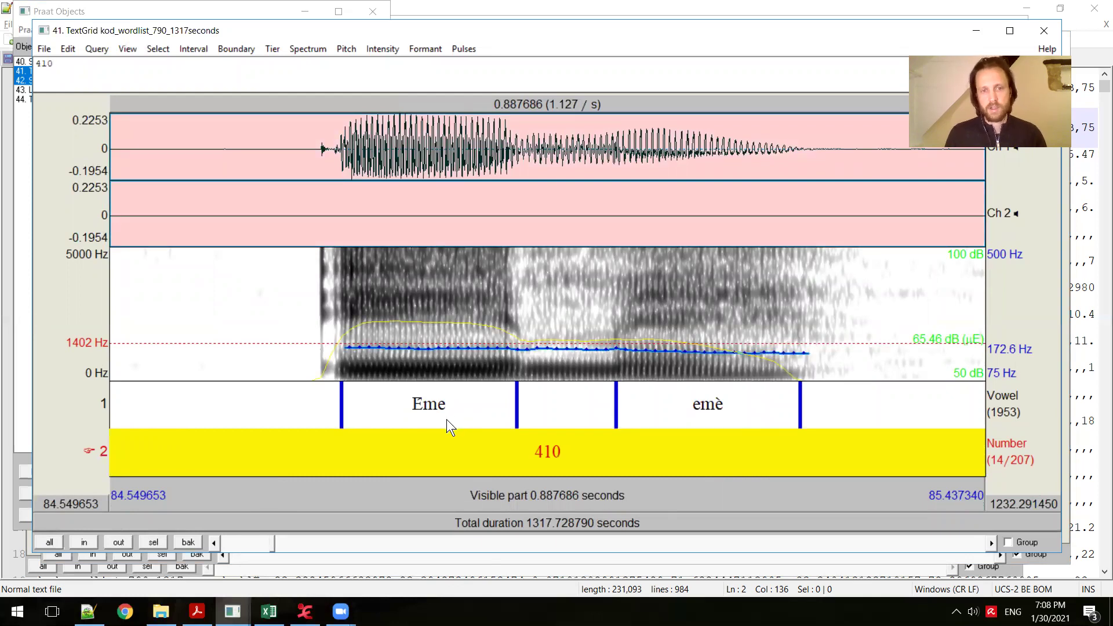
click(437, 411)
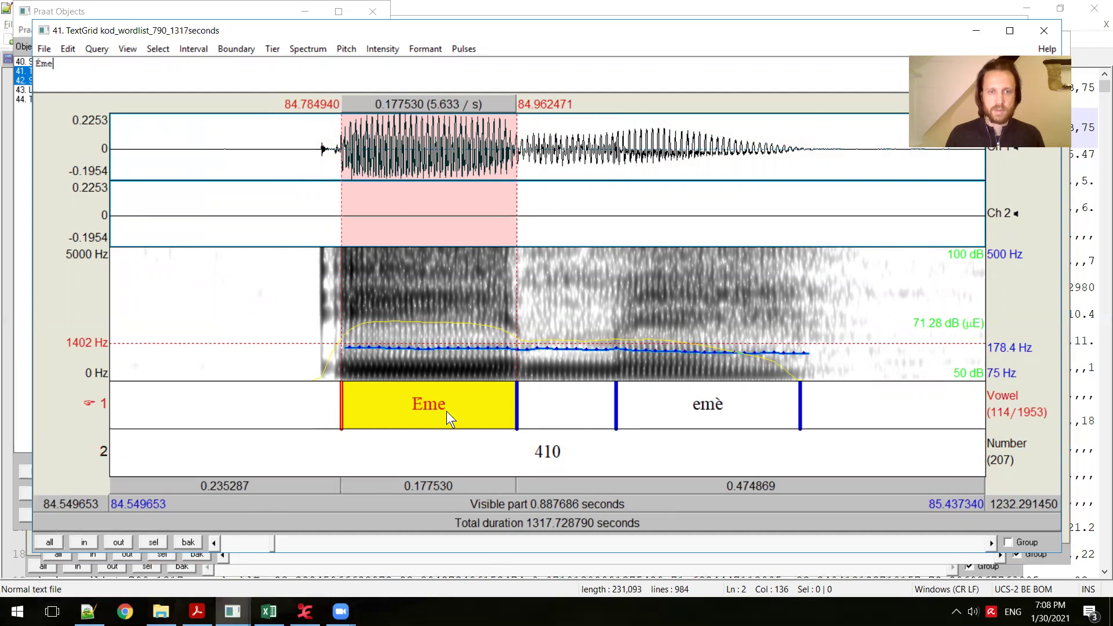
key(Tab)
click(669, 396)
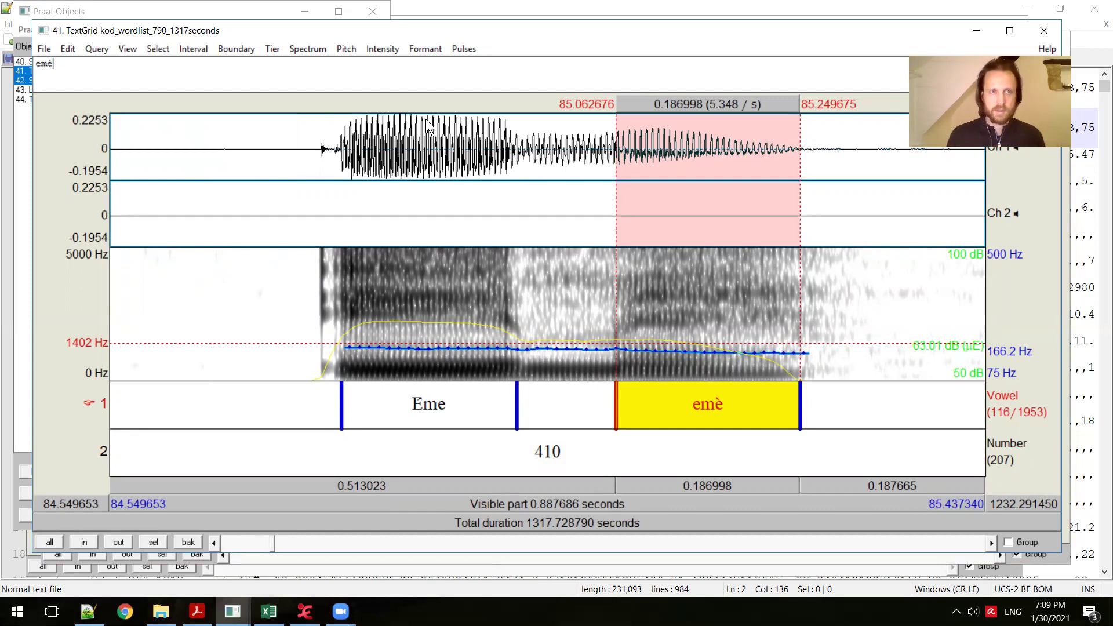
click(122, 12)
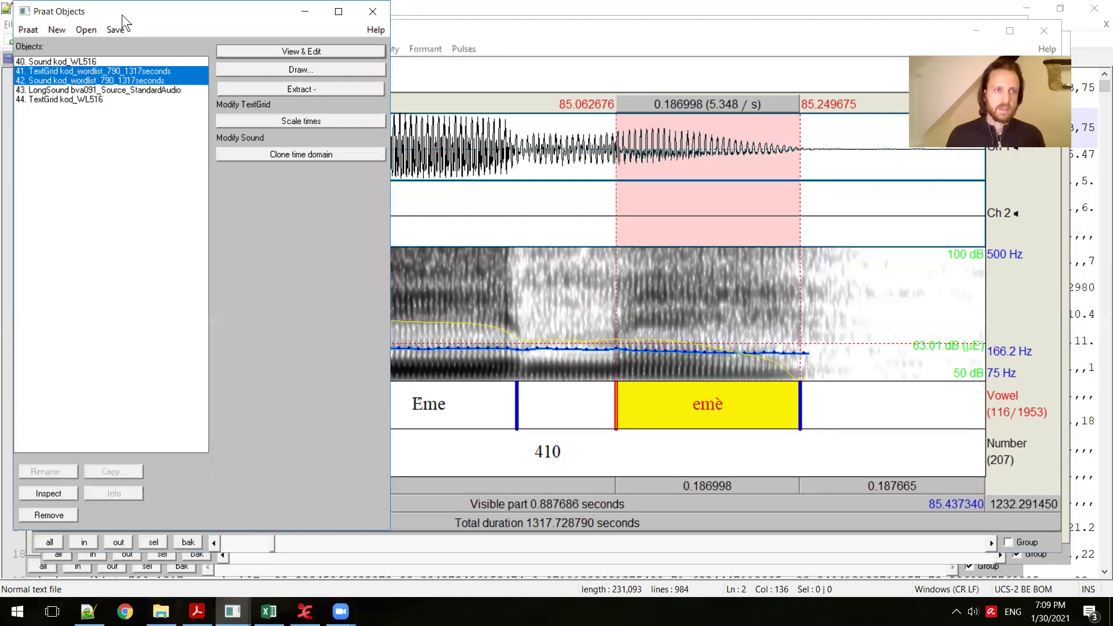
click(86, 29)
Step: Load the get measurements.praat script into Praat
mouse_move(39, 26)
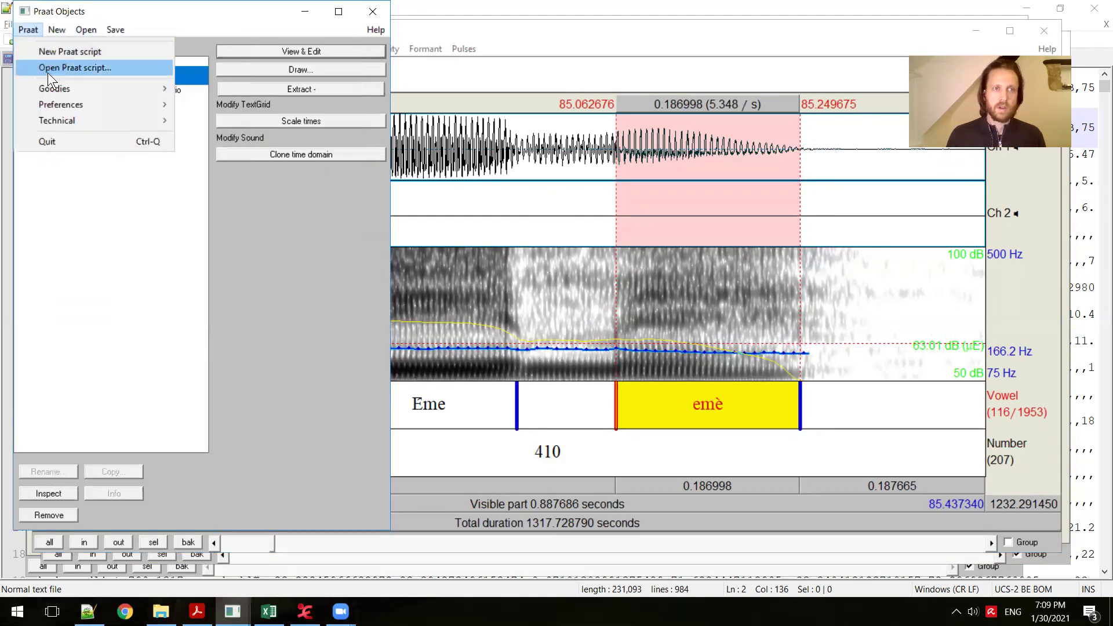
click(84, 74)
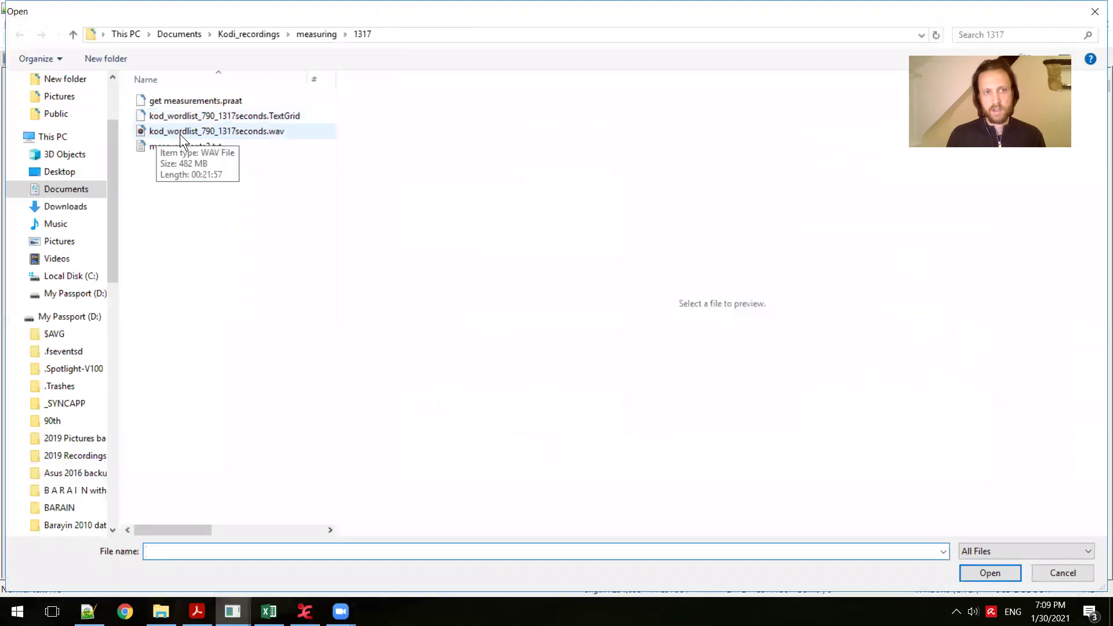
click(192, 102)
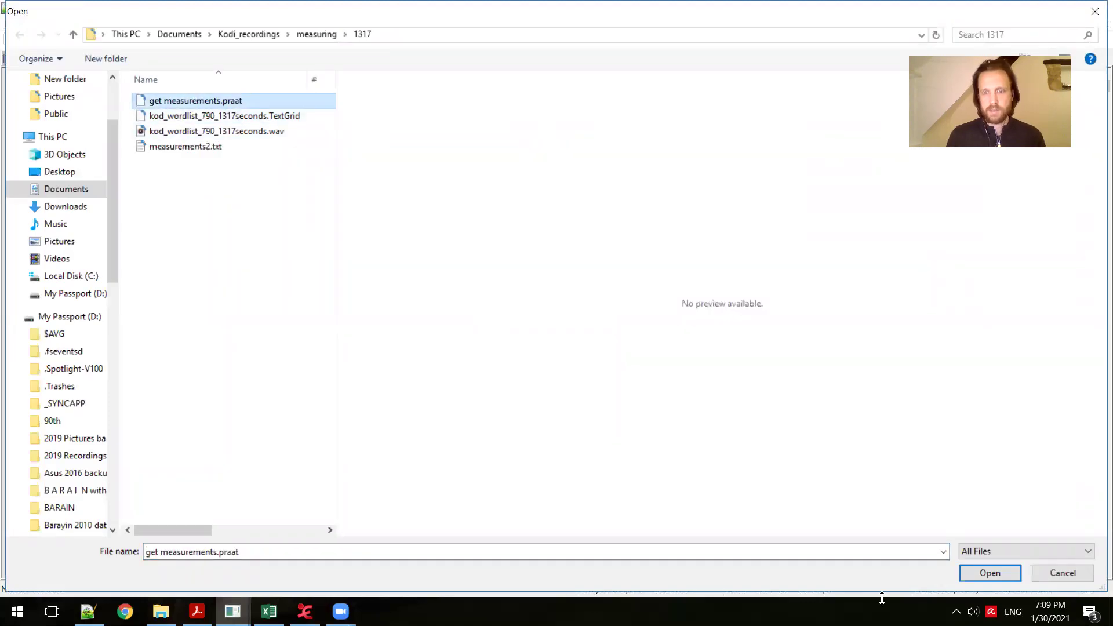
click(1004, 575)
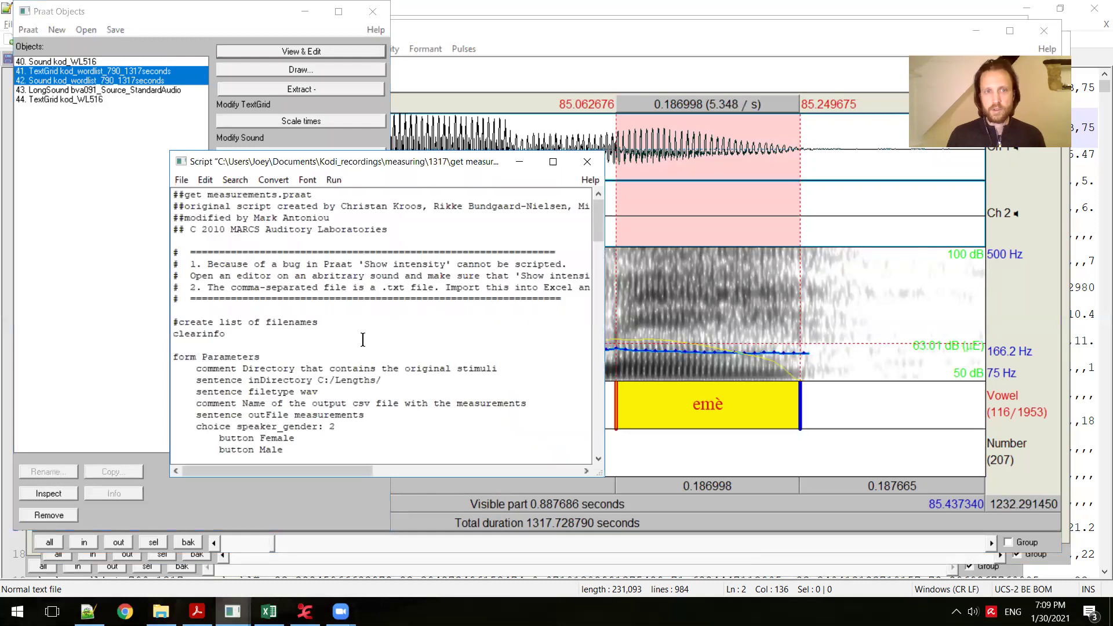
Step: Run the script to show its parameters form, then bring up measurements2.txt in Notepad++
click(332, 181)
click(348, 196)
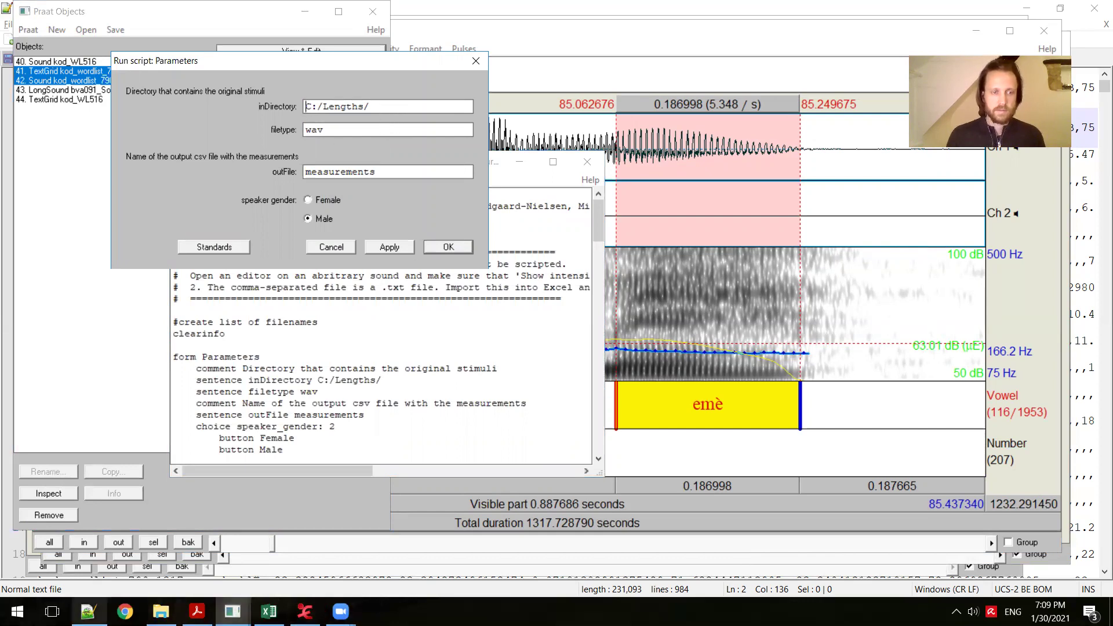
click(87, 612)
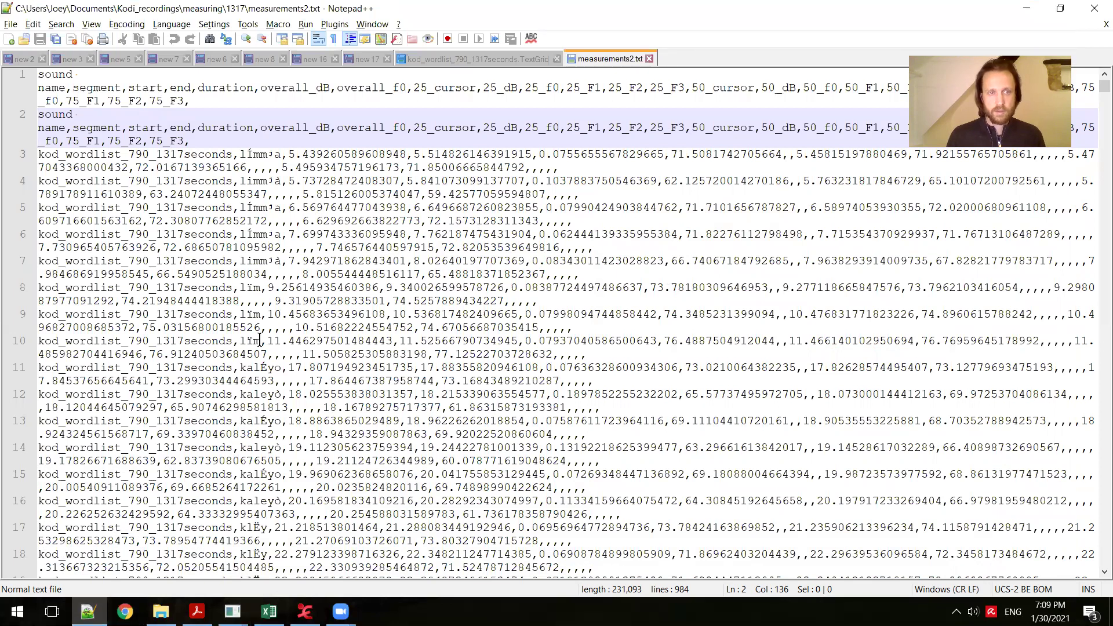
Step: Scroll through the comma-separated measurements2.txt data, then view the same measurements in Excel's Book1
scroll(313, 264, down, 1)
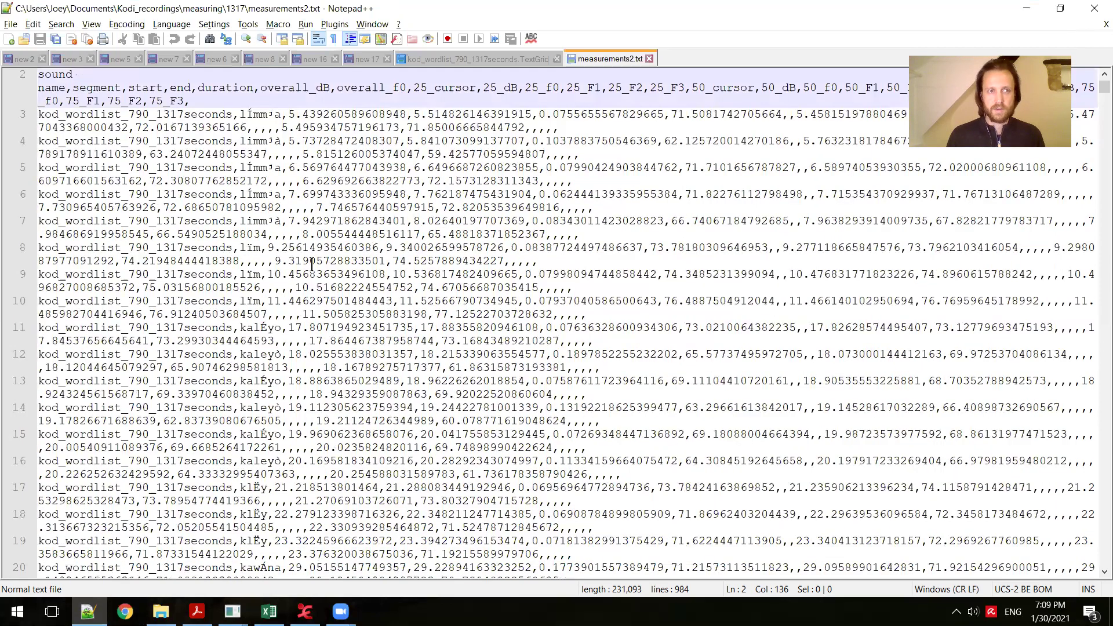
click(269, 612)
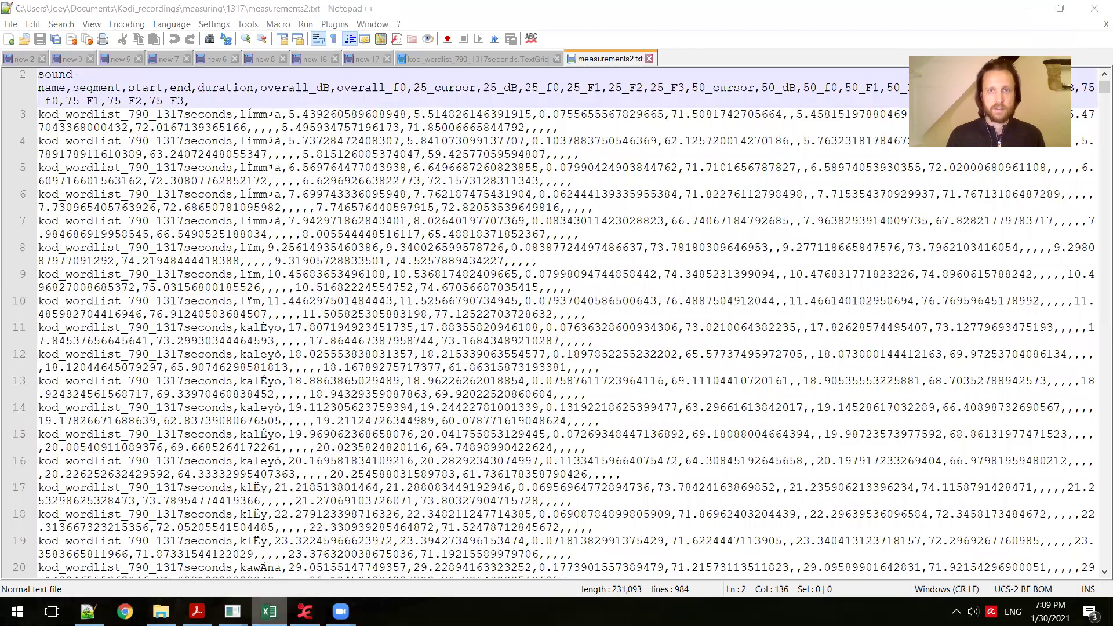
click(577, 342)
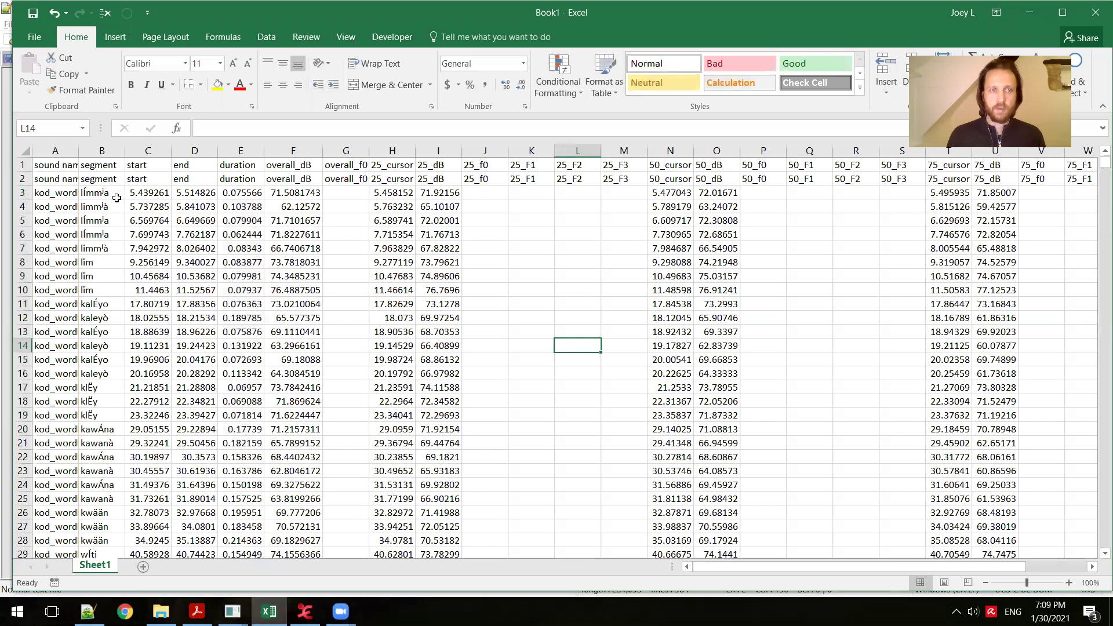
Step: Highlight the segment labels in column B, the start/end times in C3:D15 and duration column E, then switch to ELAN
drag(107, 195, 112, 490)
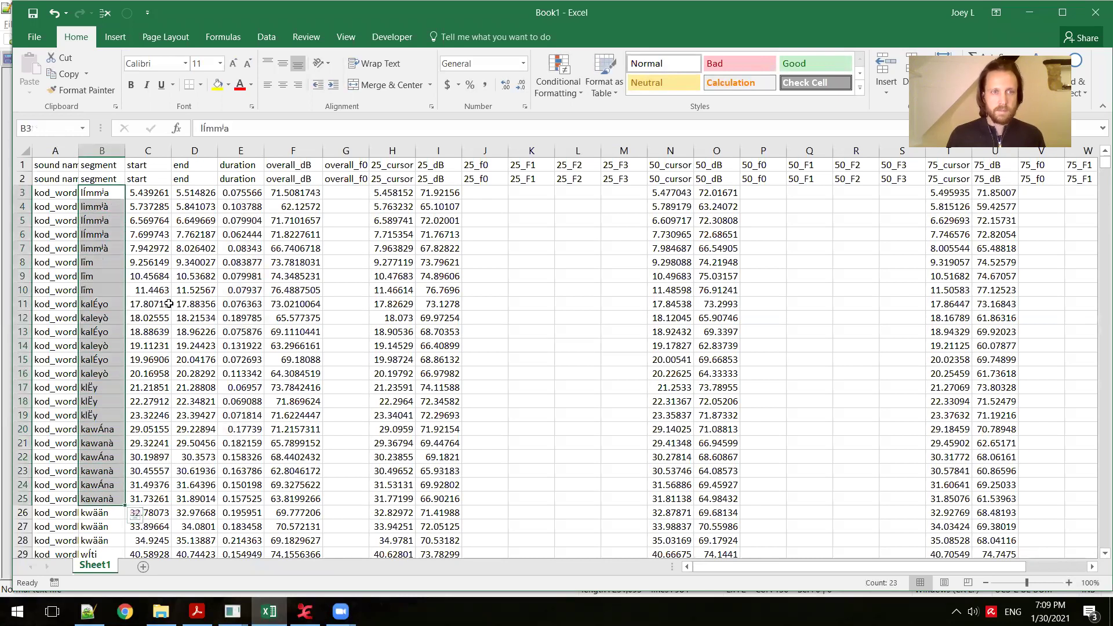
drag(156, 195, 201, 359)
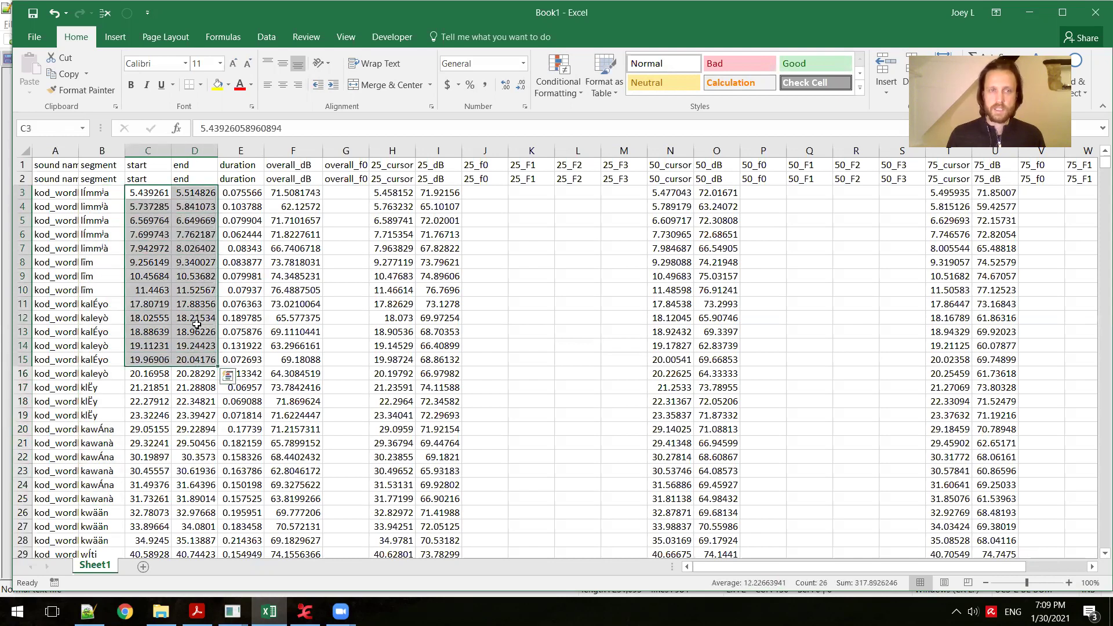
click(237, 146)
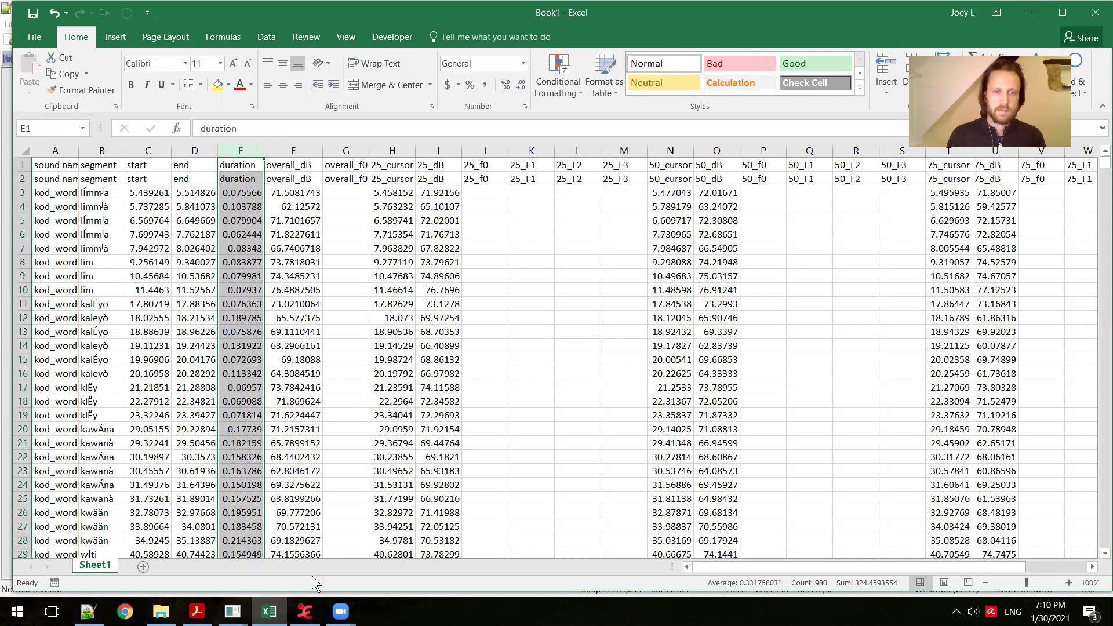
click(305, 611)
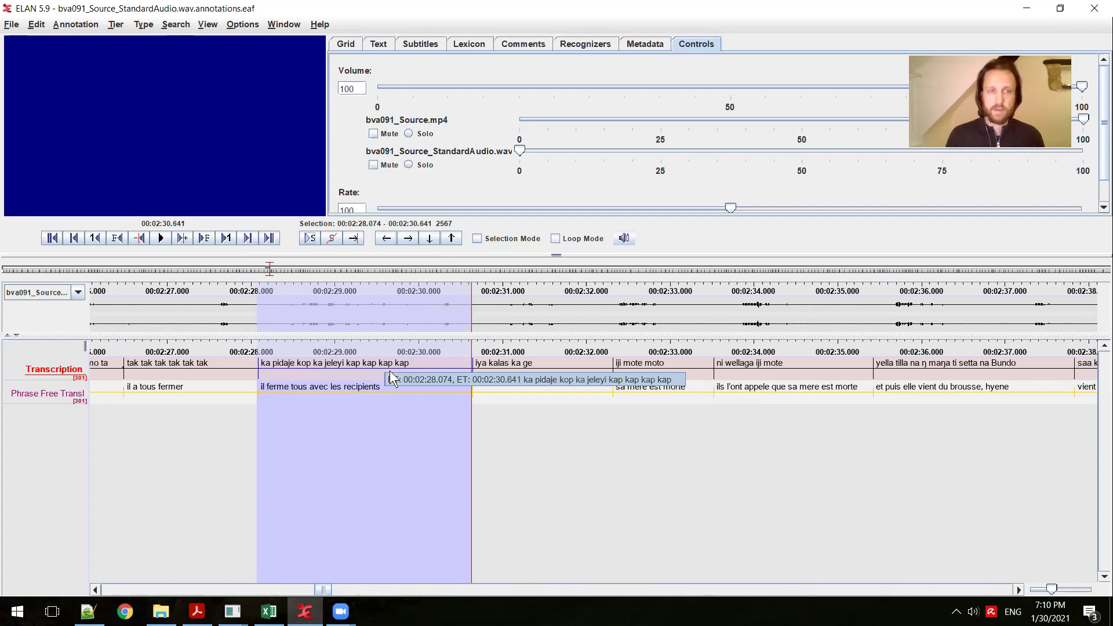
Step: Play the selected 2.567 s utterance 'ka pidaje kop ka jeleyi kap kap kap kap' twice
click(310, 239)
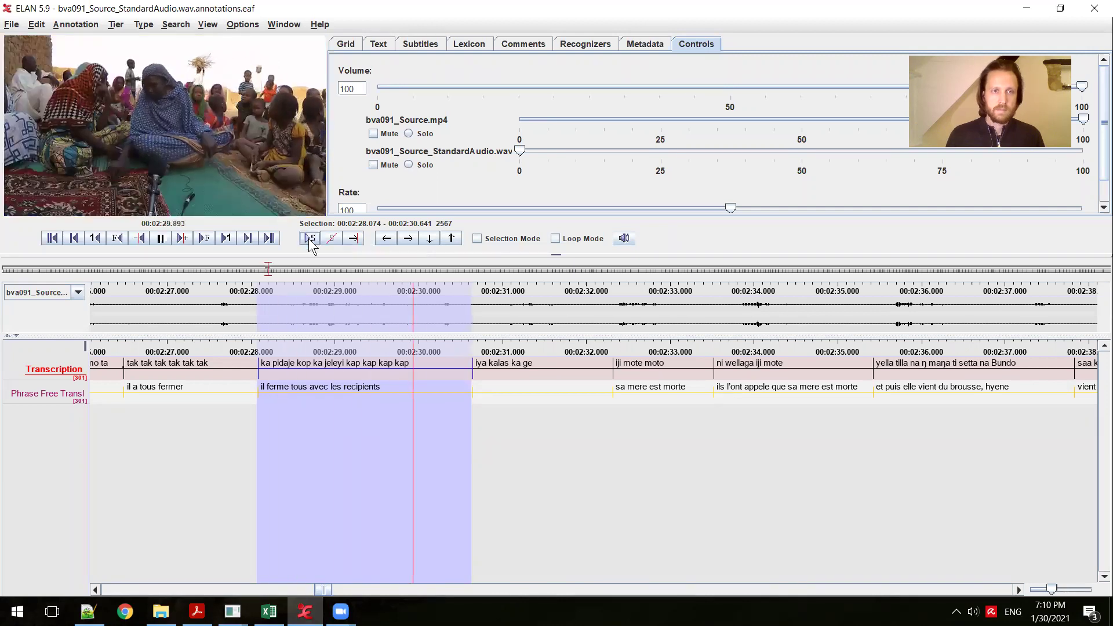
click(310, 240)
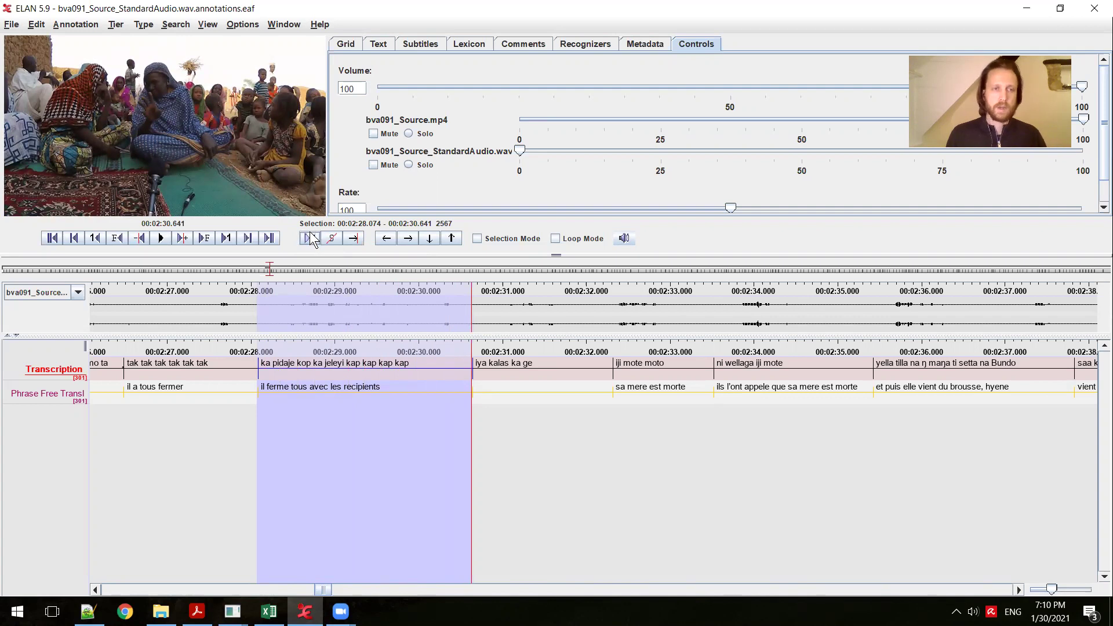
mouse_move(328, 322)
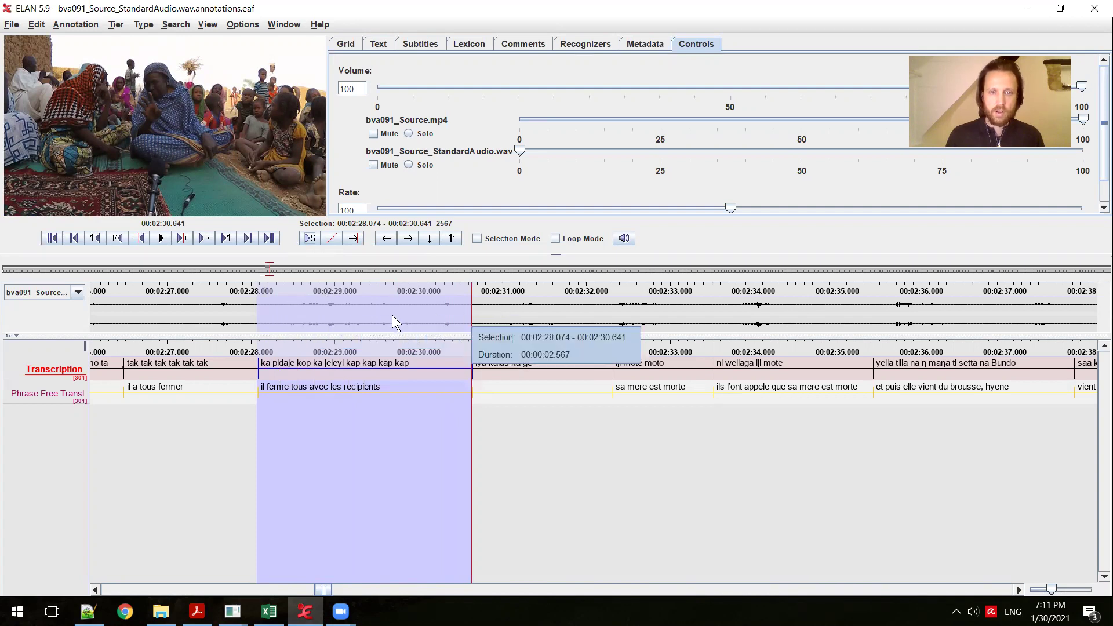
Step: Clip the selected waveform stretch into Praat with Clip Selection with Praat
right_click(392, 315)
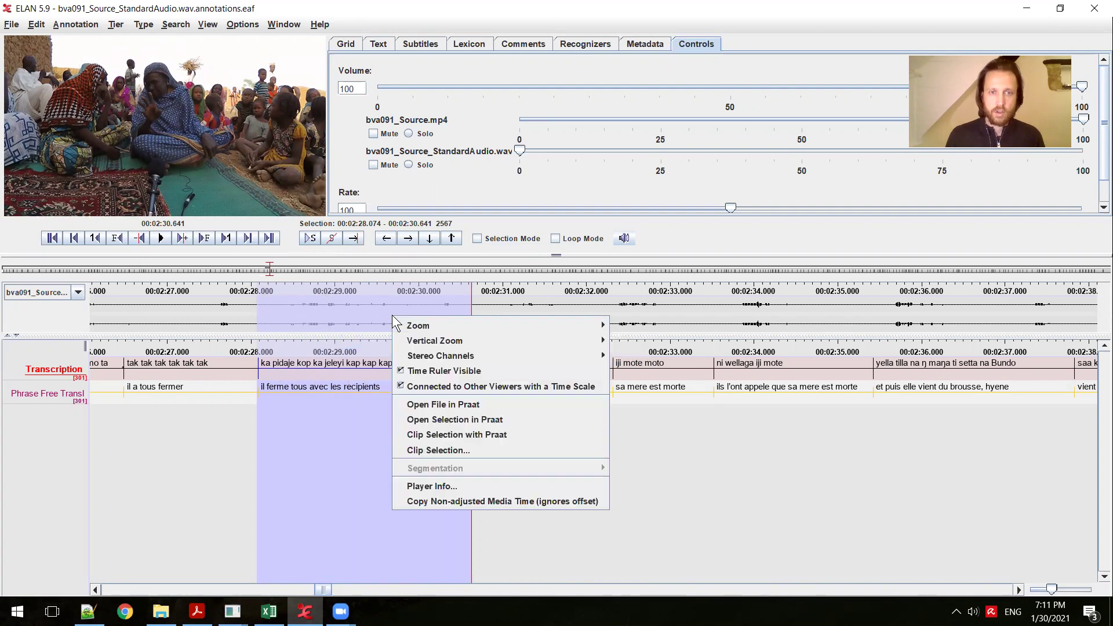
click(487, 436)
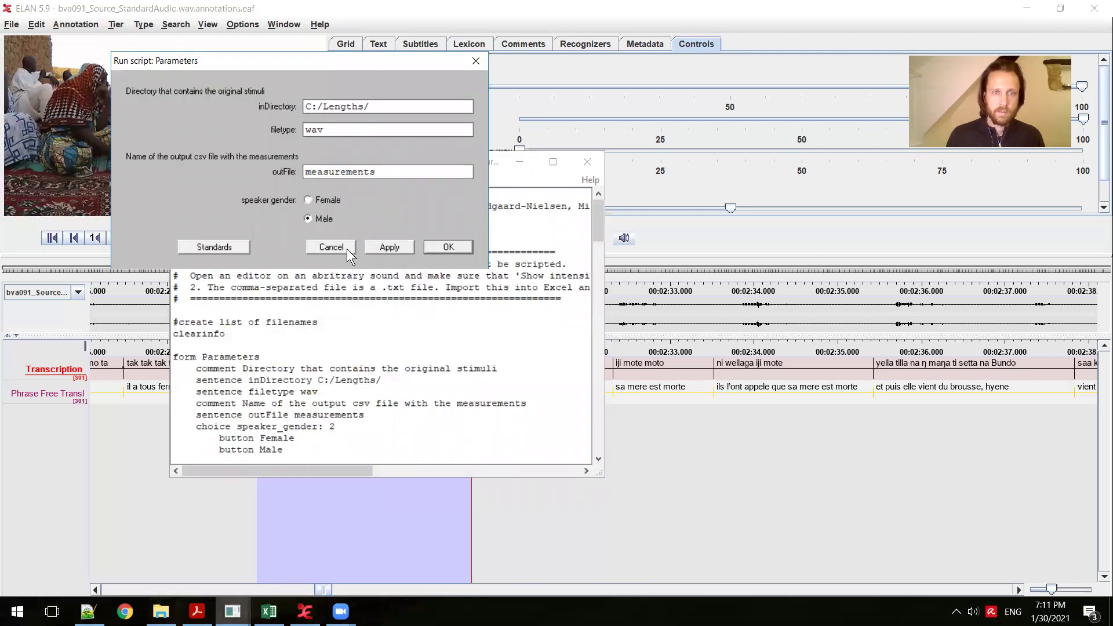
Step: Dismiss the script parameters dialog and play the clipped utterance from its start
click(448, 248)
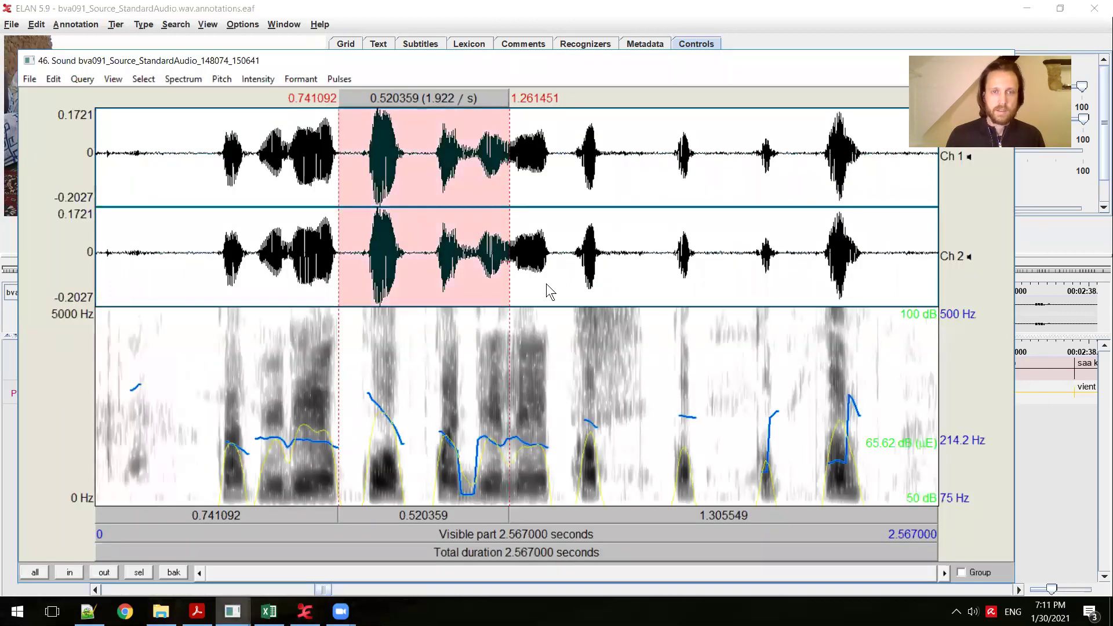
click(113, 211)
key(Tab)
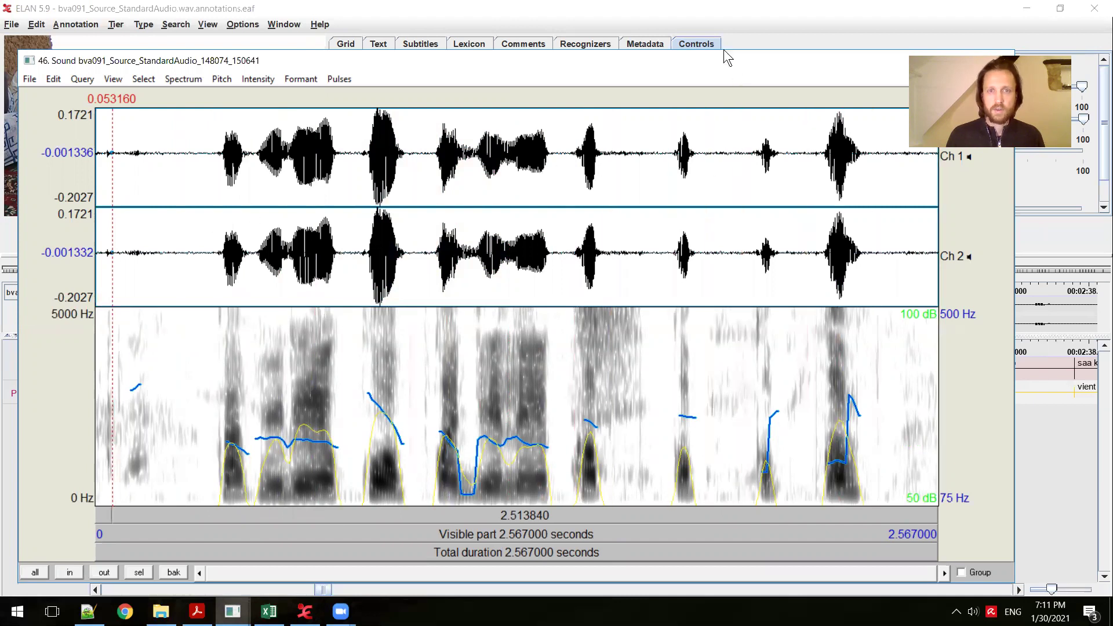
drag(733, 67, 724, 49)
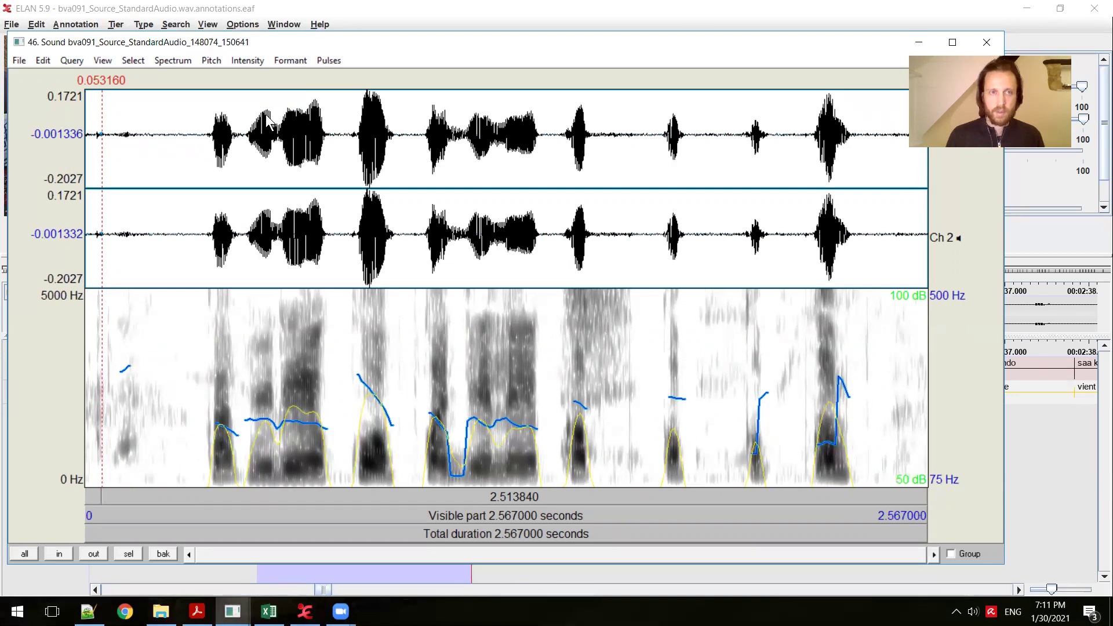
Step: Hide the spectrogram and the intensity curve in the sound editor
click(174, 61)
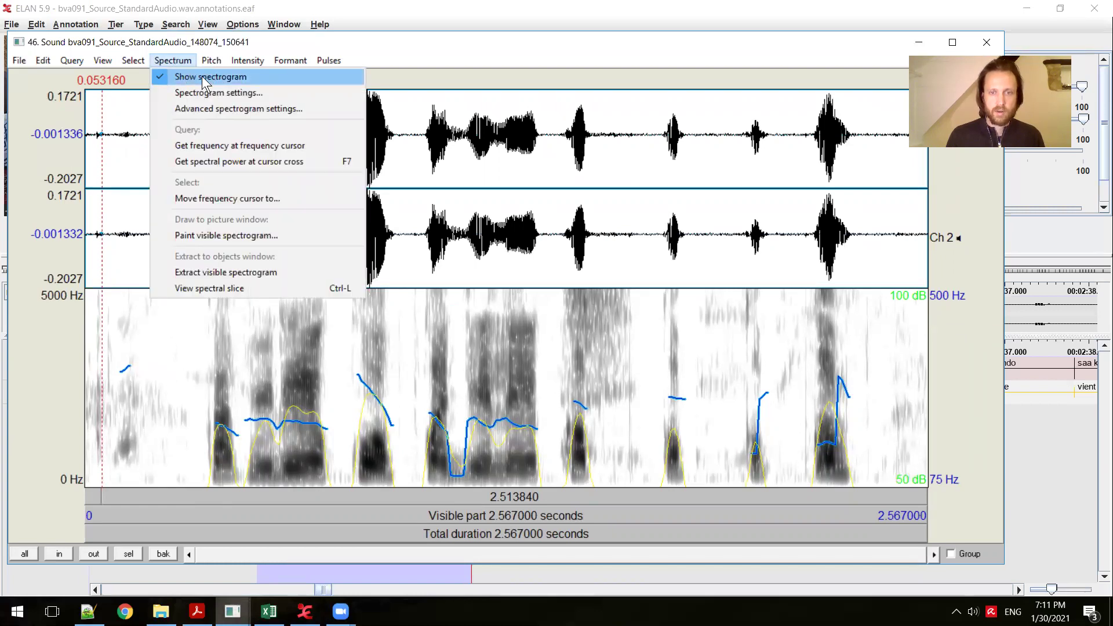
click(204, 81)
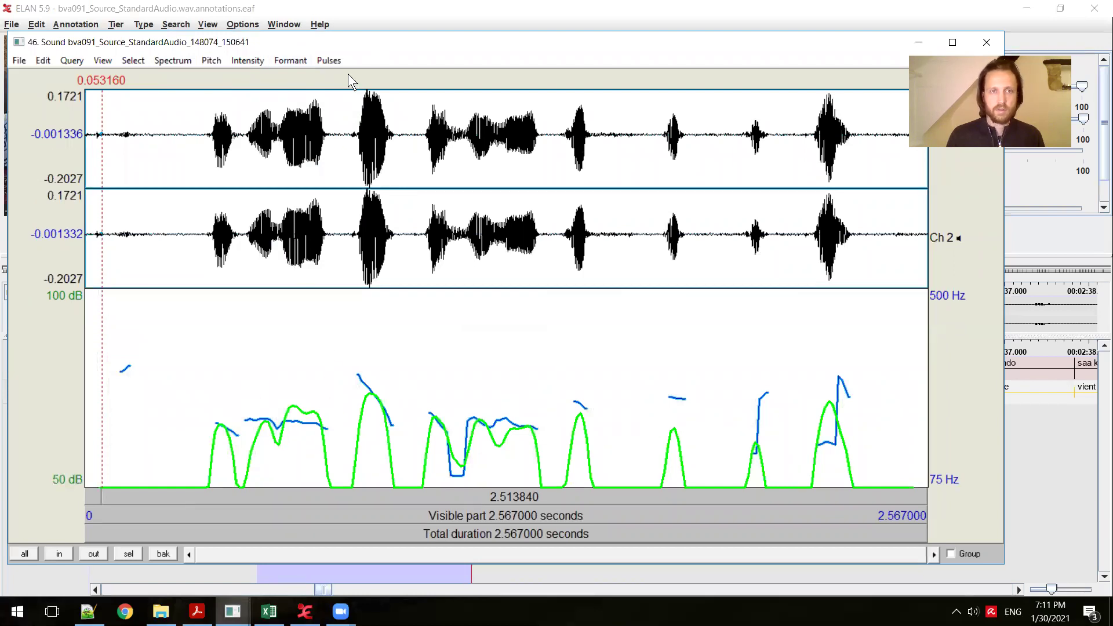
click(251, 67)
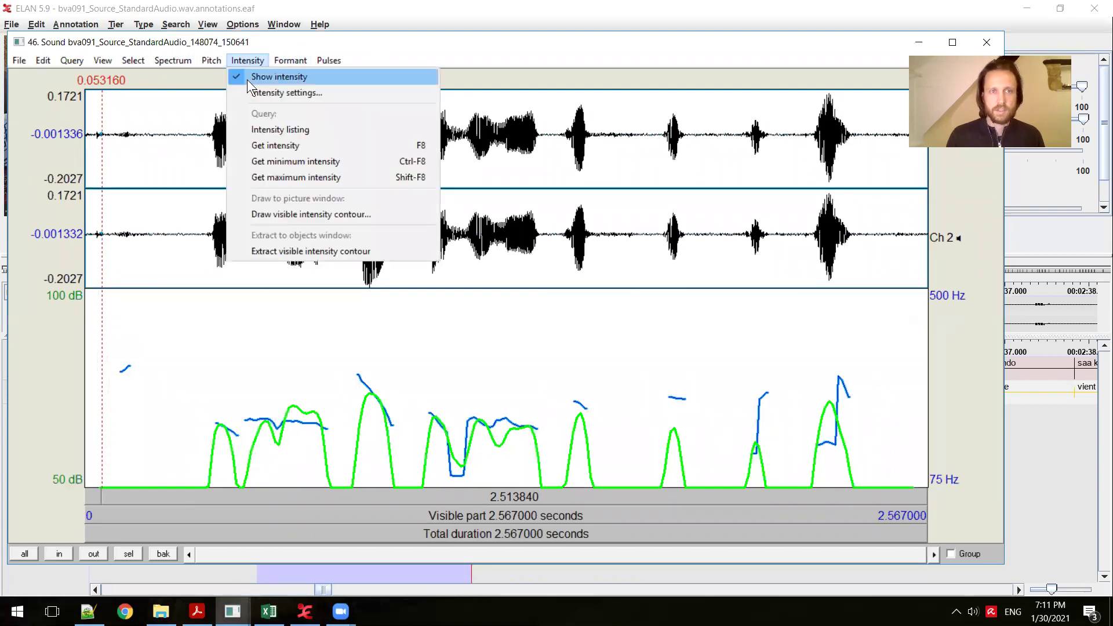
click(249, 79)
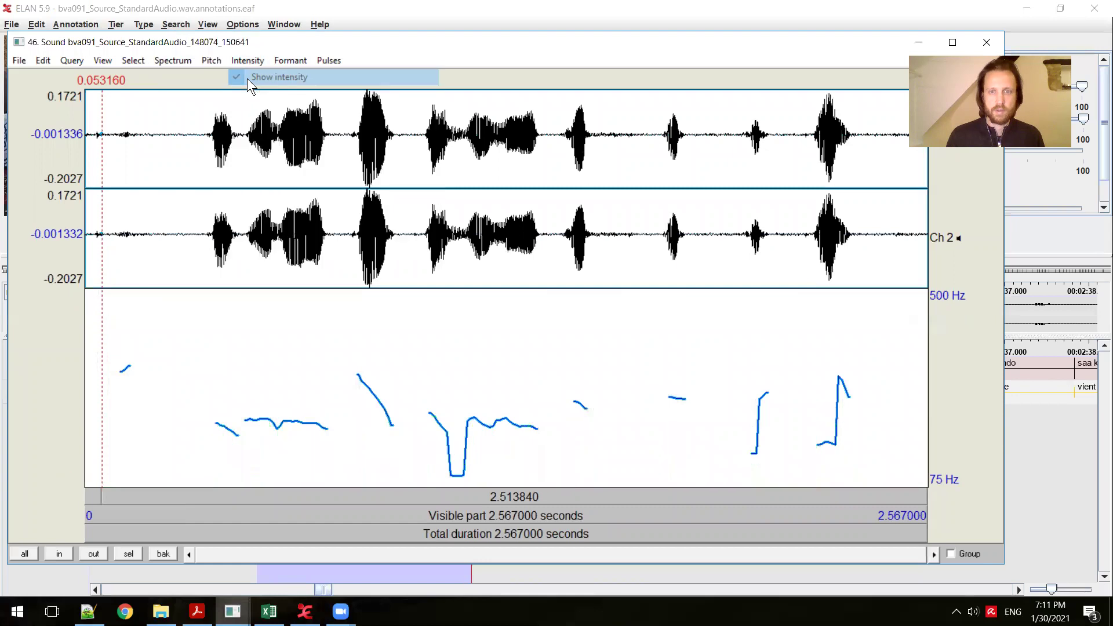
Step: Select from 0.954968 s to near the end, zoom to the selection and play it
click(342, 178)
key(Tab)
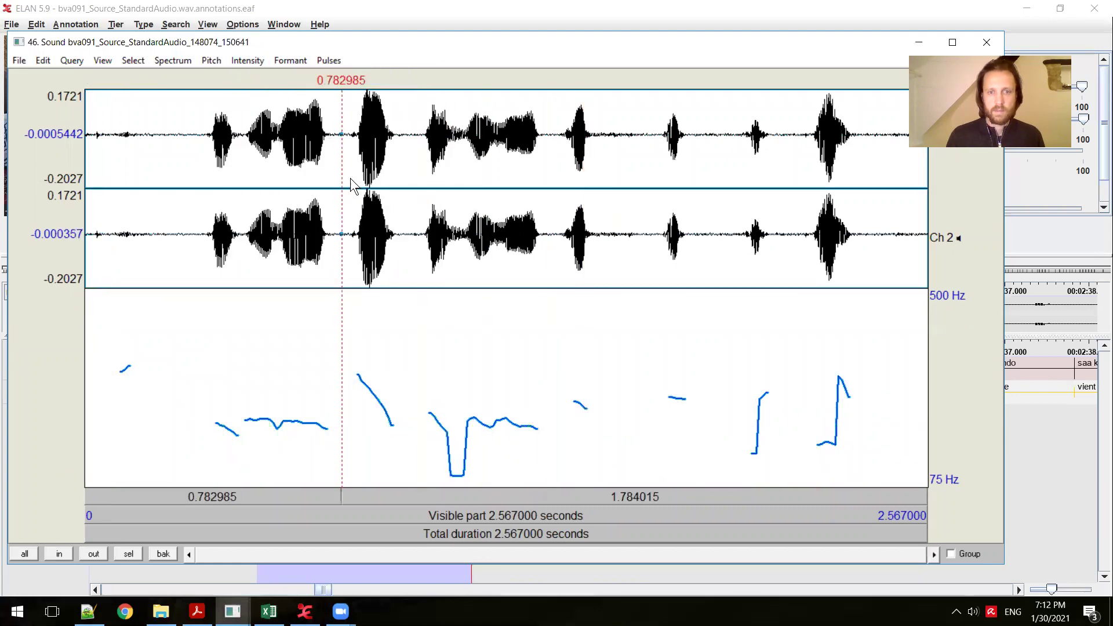
drag(399, 199, 897, 199)
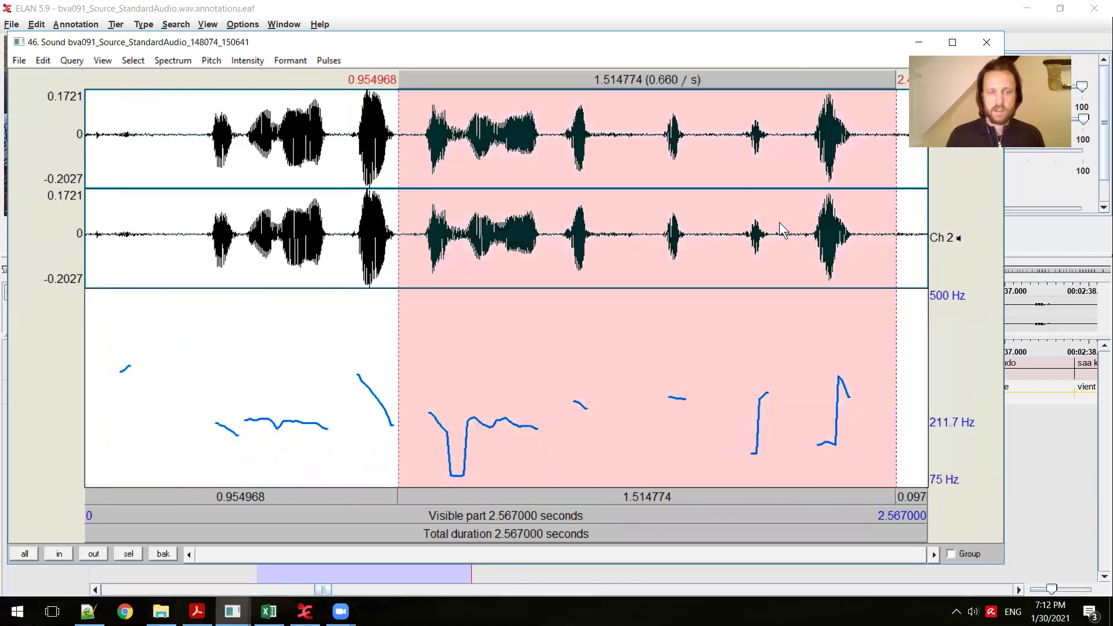
click(129, 554)
click(94, 208)
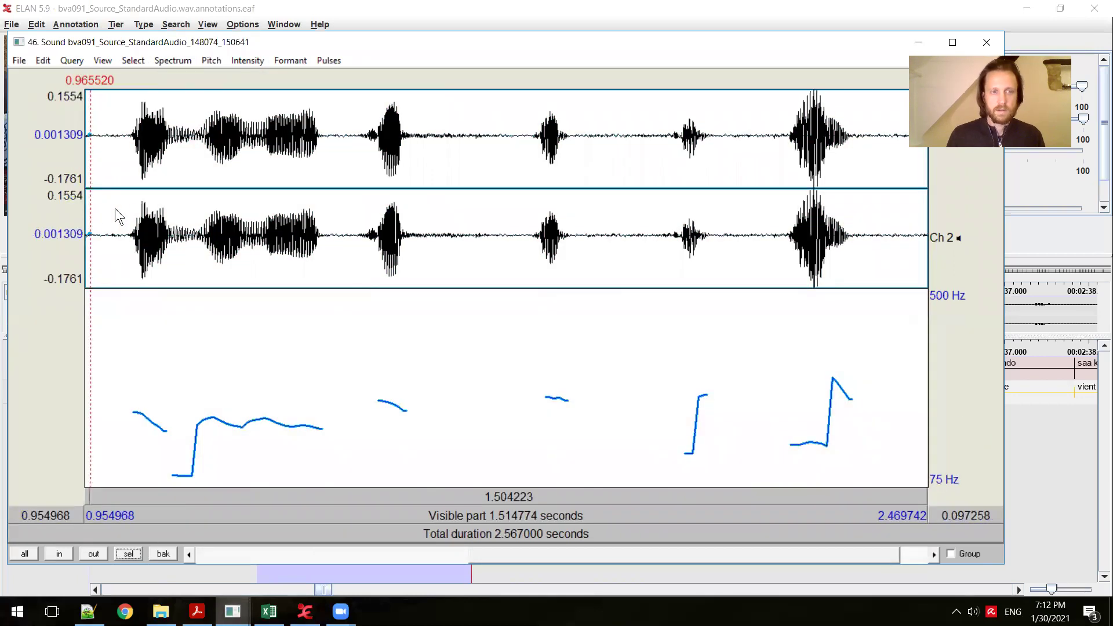
key(Tab)
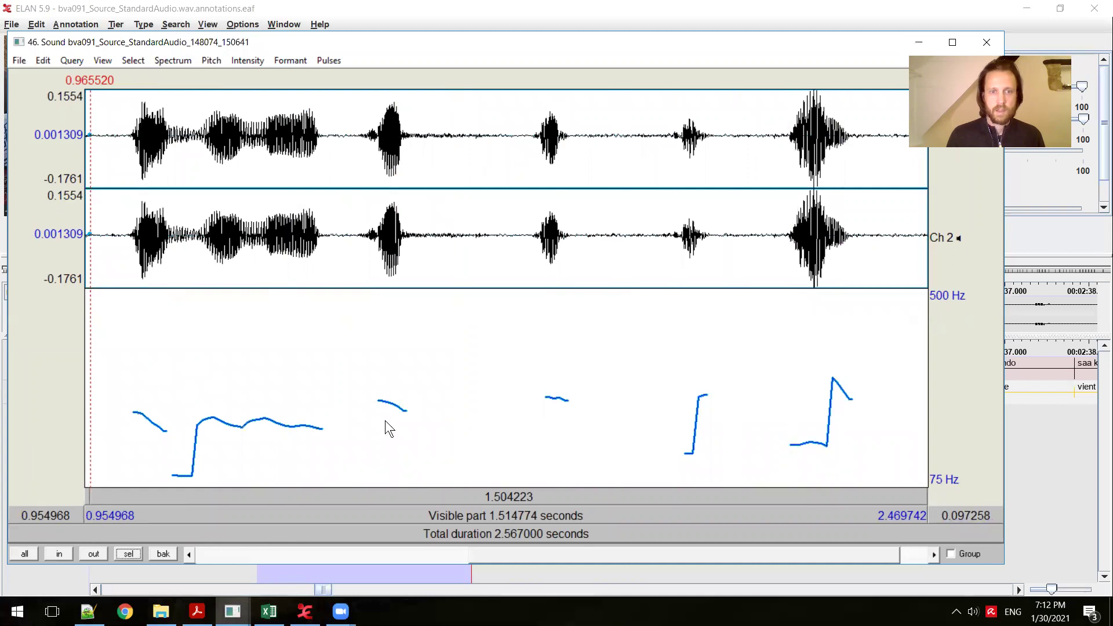
Step: Step through the syllables, including those at 1.800831, 2.067558 and 2.305660 s
click(391, 419)
click(555, 415)
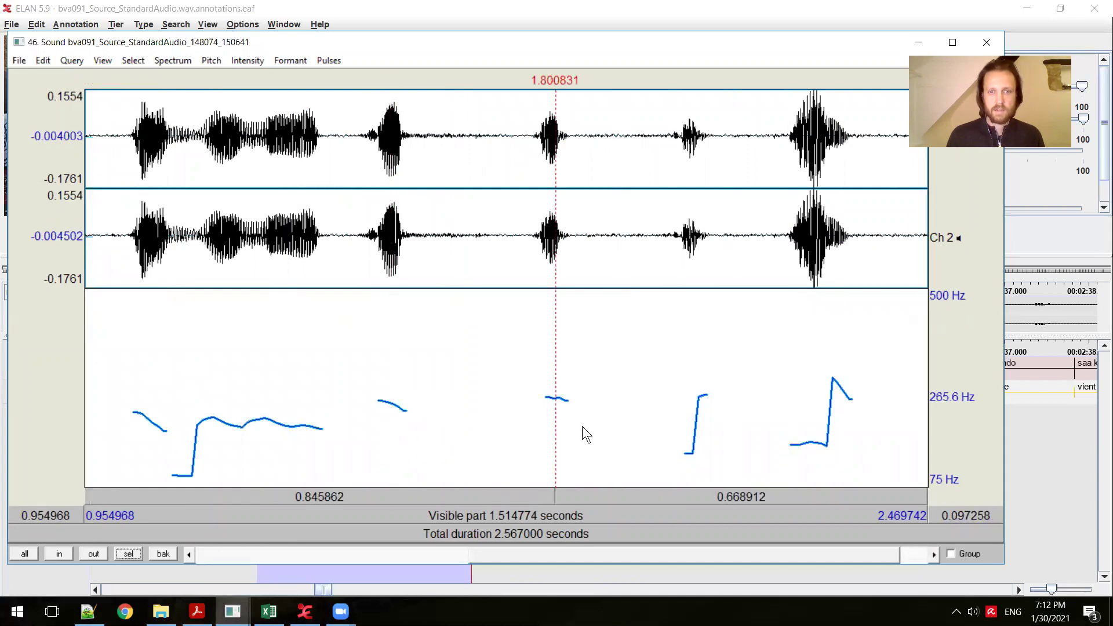
click(704, 429)
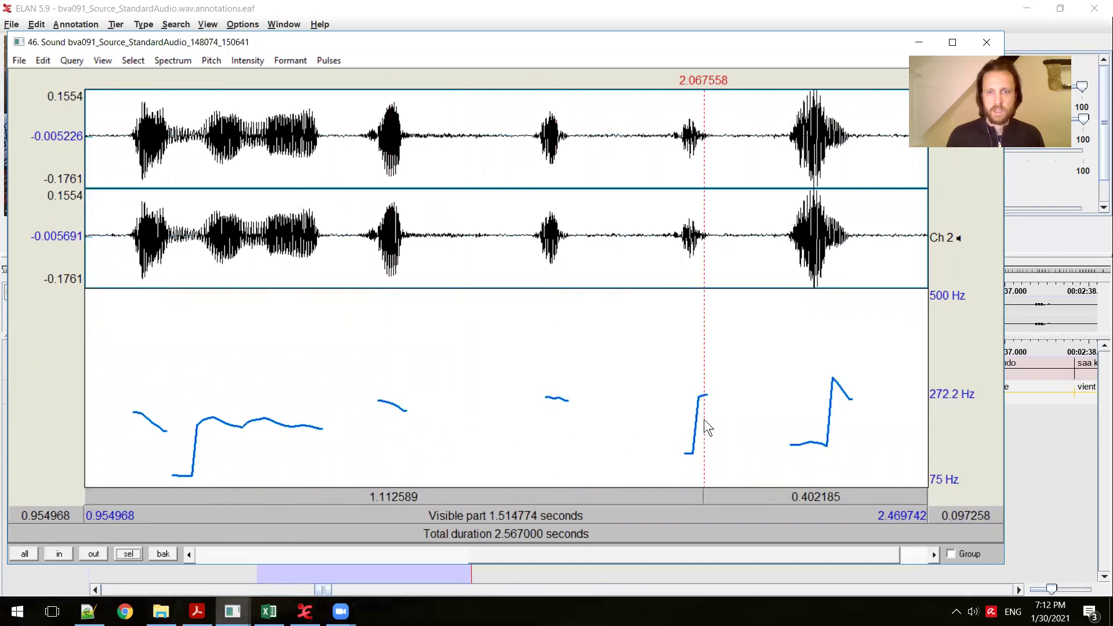
click(837, 410)
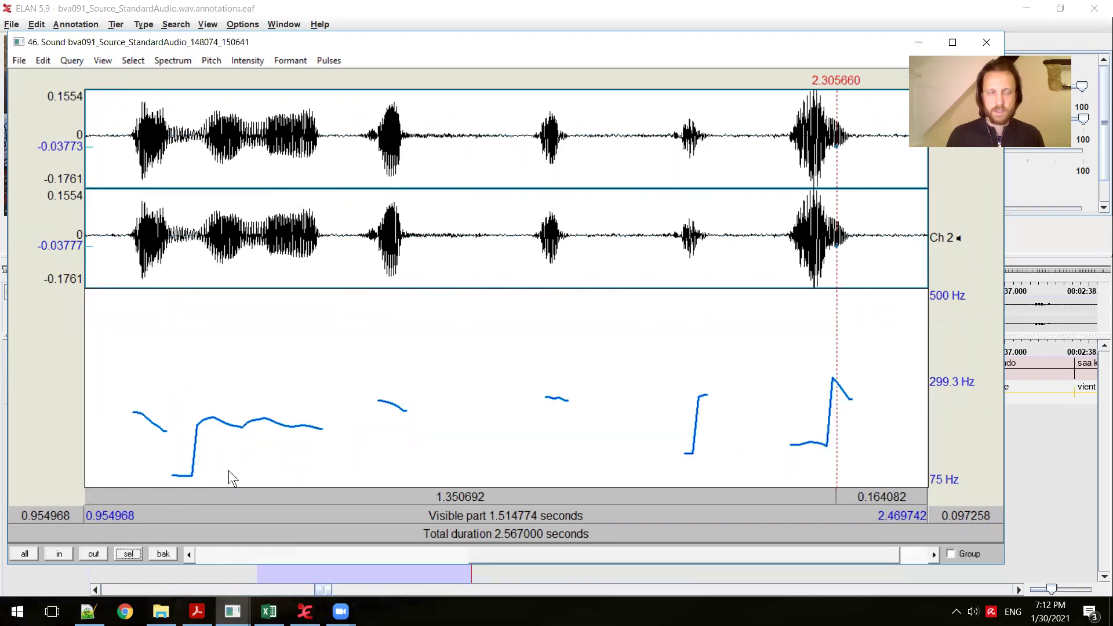
Step: Set the pitch drawing method to speckles in Pitch settings
click(213, 60)
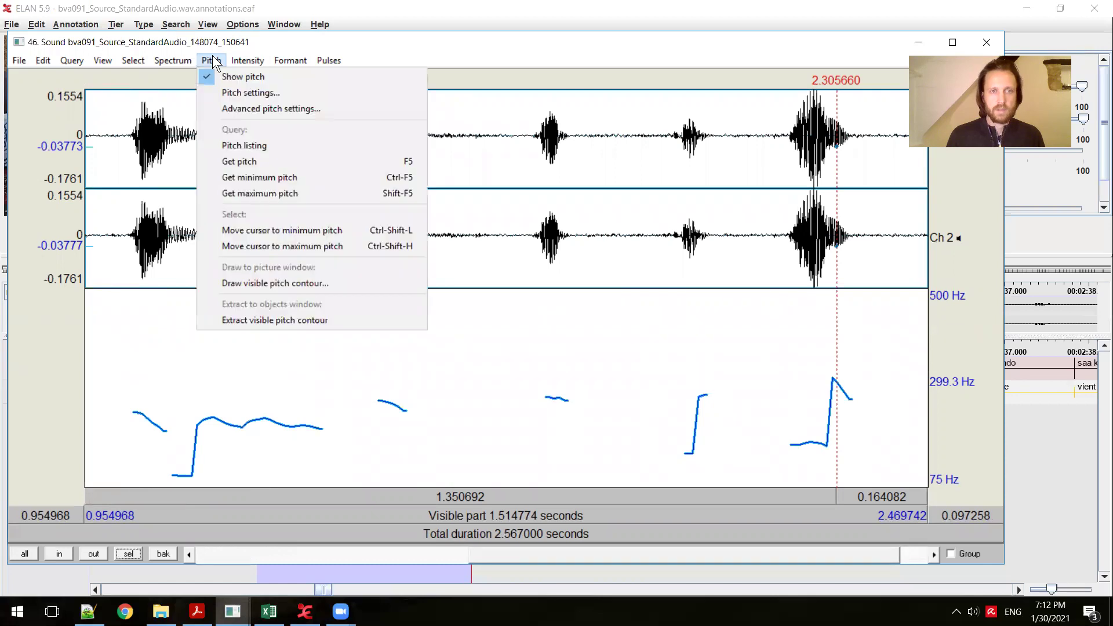
click(226, 93)
click(352, 224)
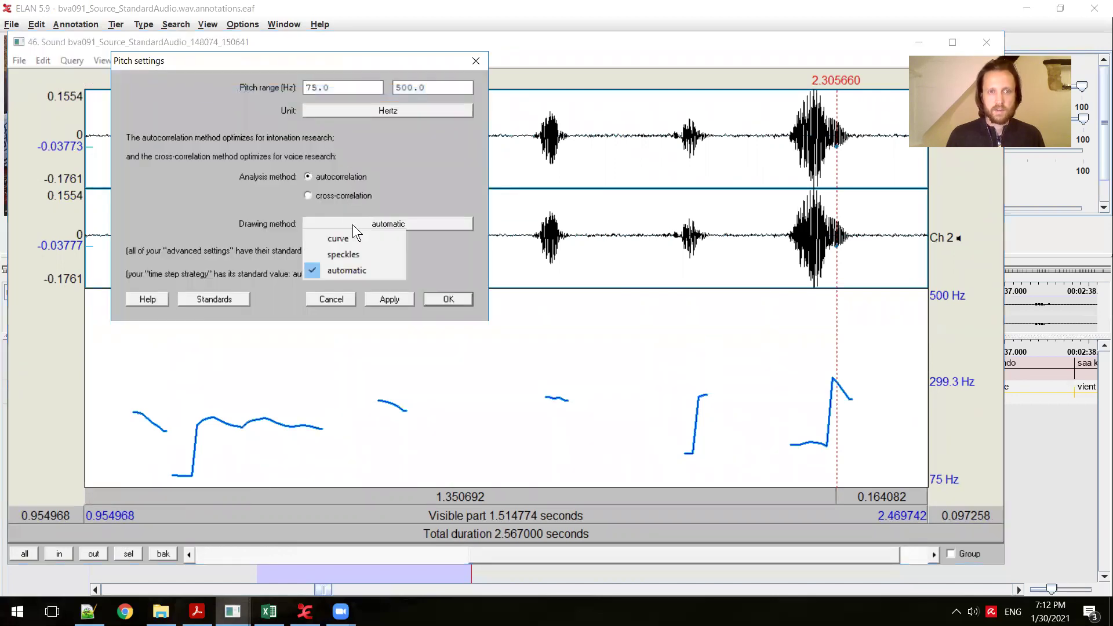
click(348, 256)
click(443, 299)
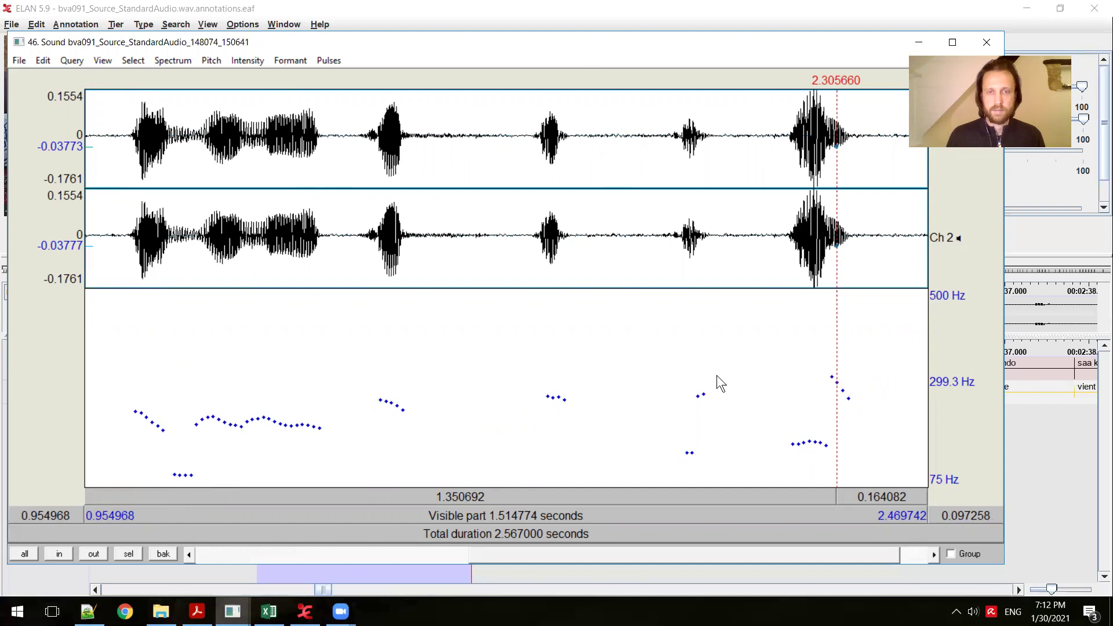
Step: Lower the pitch range ceiling from 500 to 400 Hz
click(211, 61)
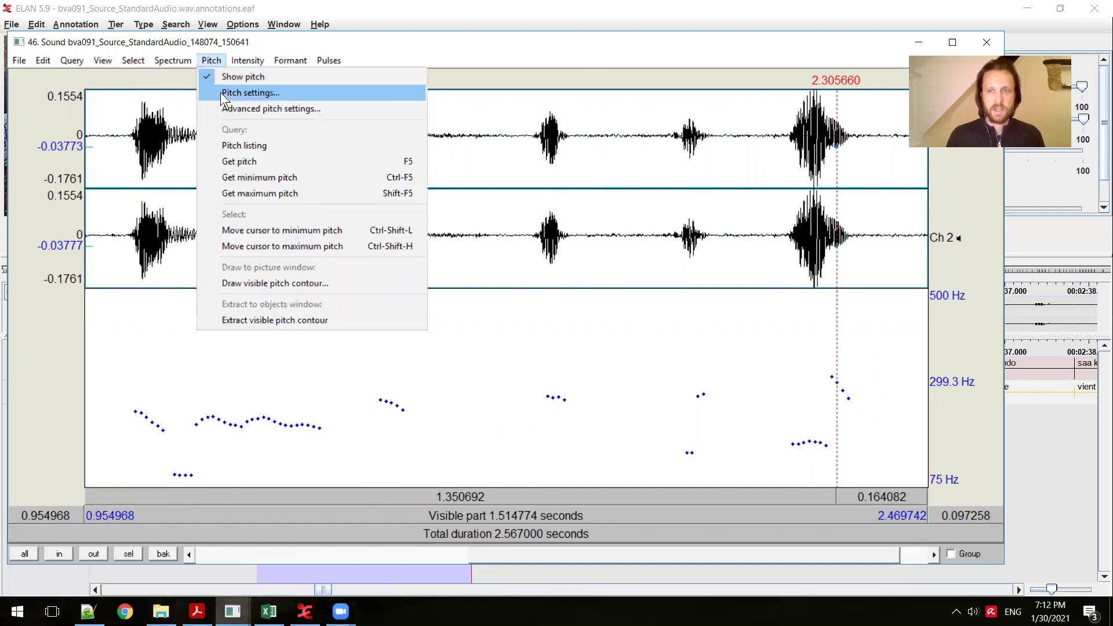
click(221, 93)
double_click(414, 88)
text(400)
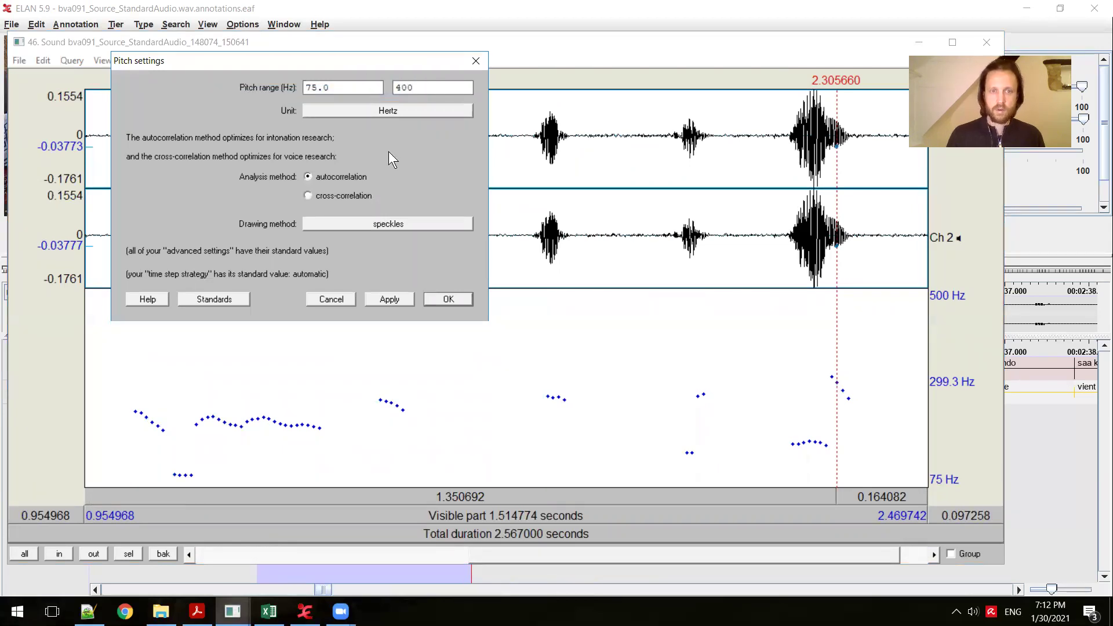
click(447, 299)
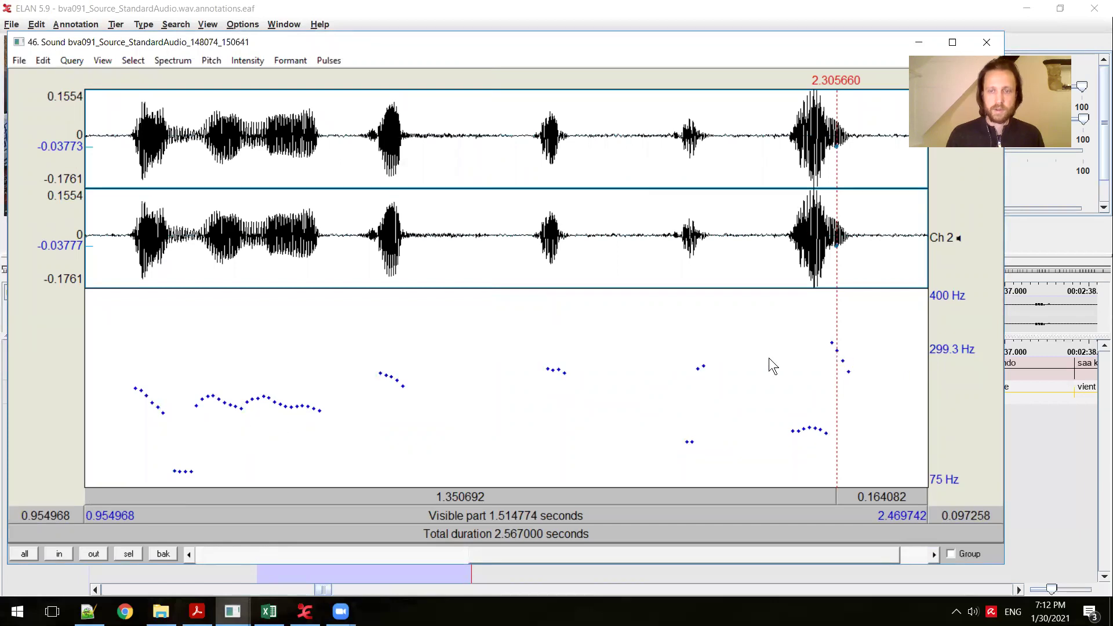
Step: View Figure 2 of the PDF article in Acrobat Reader, then return to Praat
key(alt+Tab)
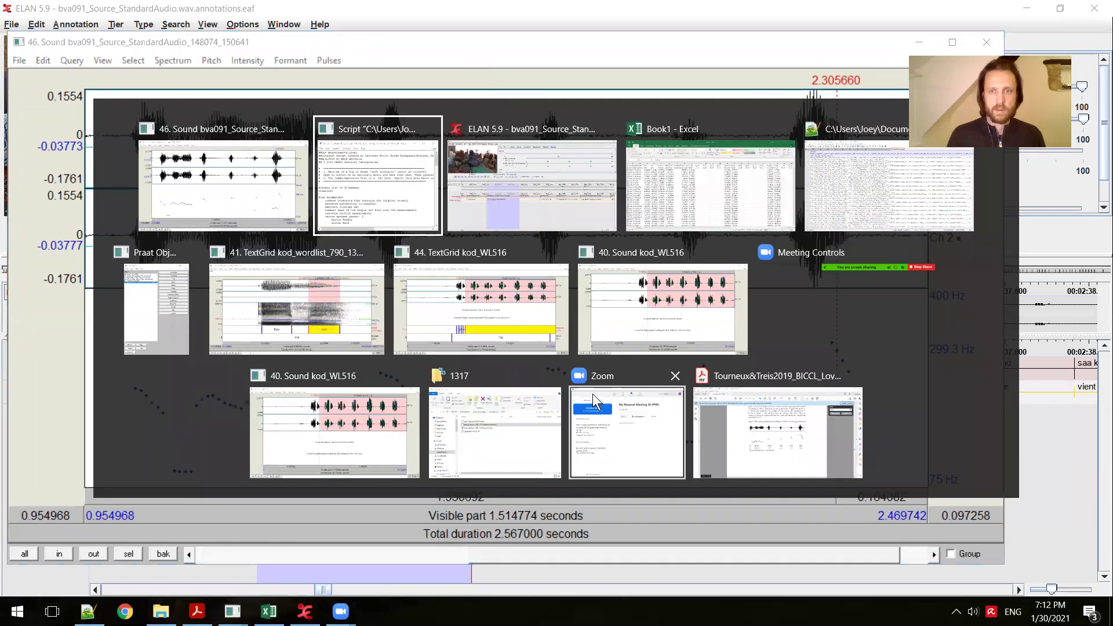
click(774, 423)
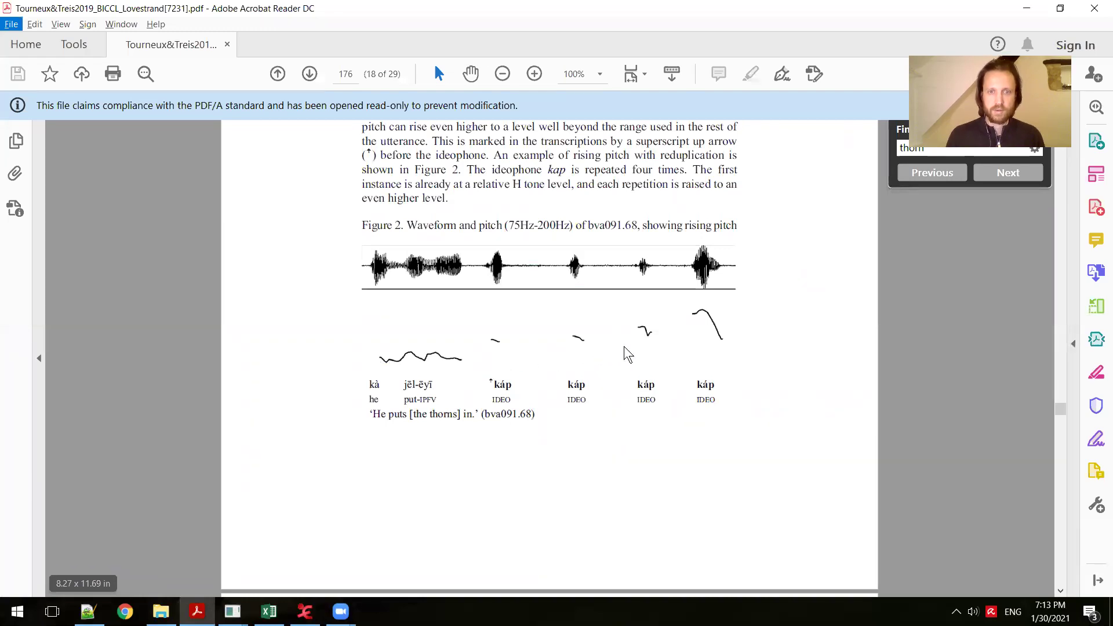
key(alt+Tab)
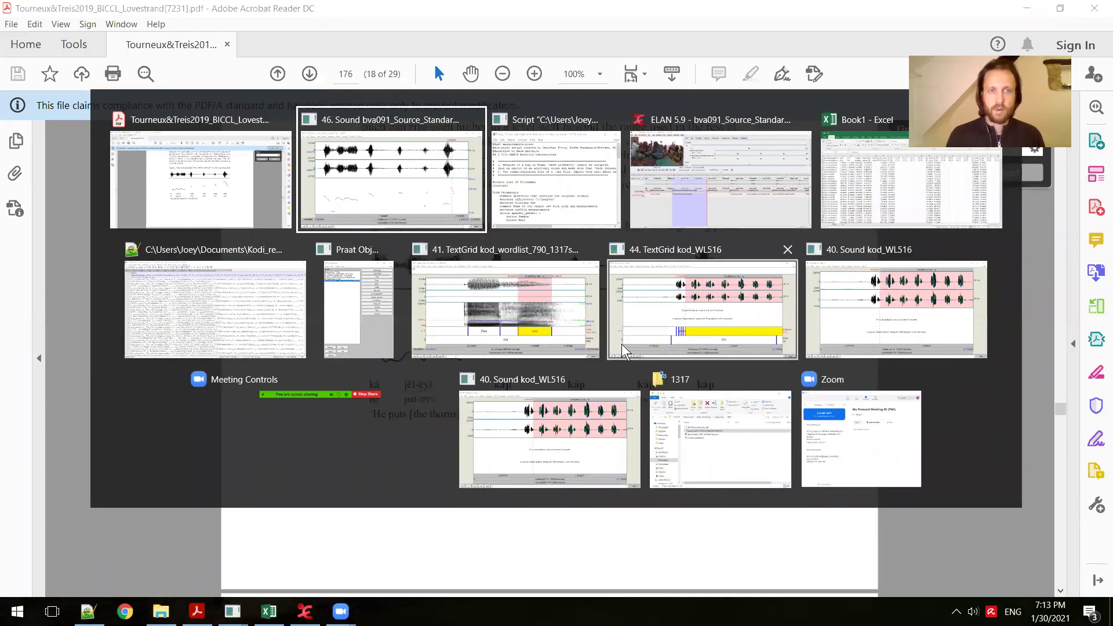